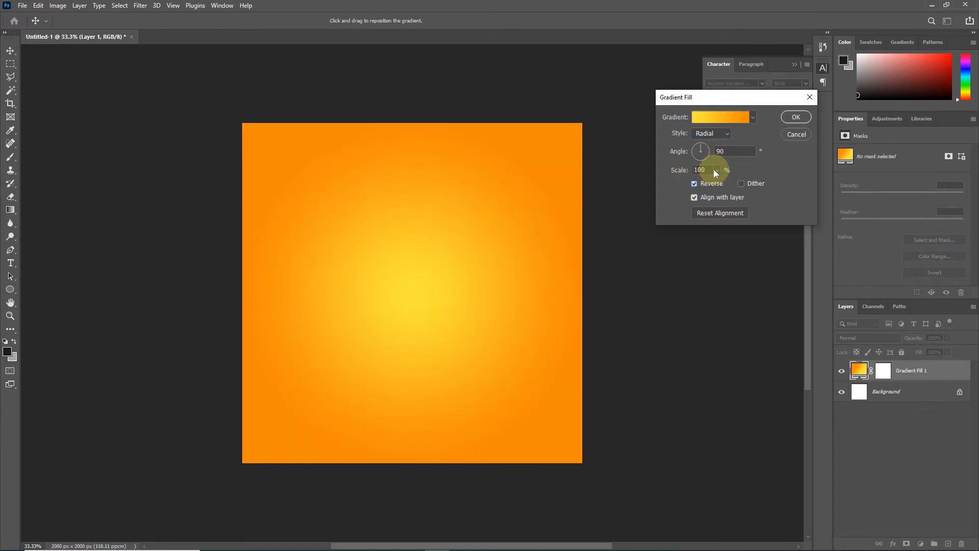
- Adjust the scale of the reversed radial yellow-to-orange gradient fill and apply it
click(716, 170)
drag(716, 181, 718, 185)
click(796, 117)
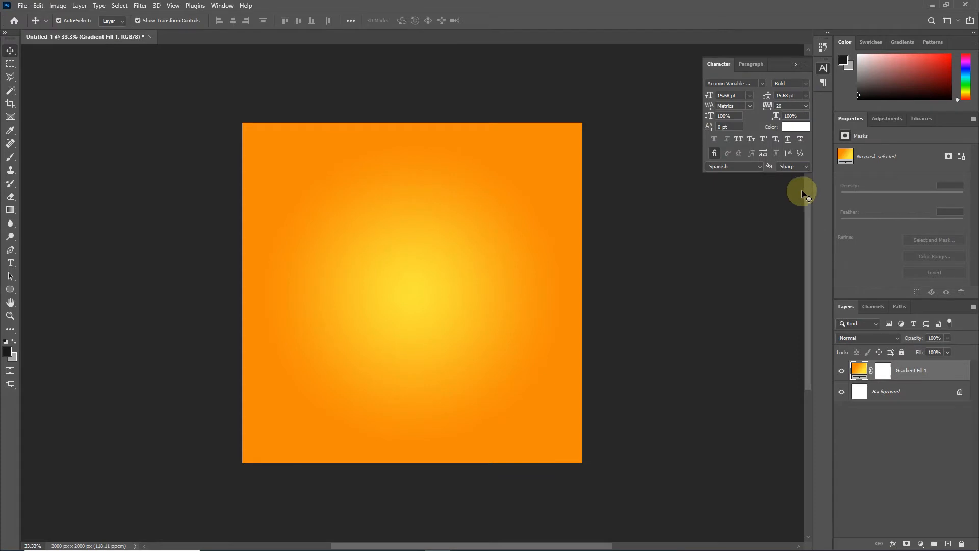
- Add a new empty layer above the gradient fill, with the Pen tool in Path mode
scroll(504, 275, up, 3)
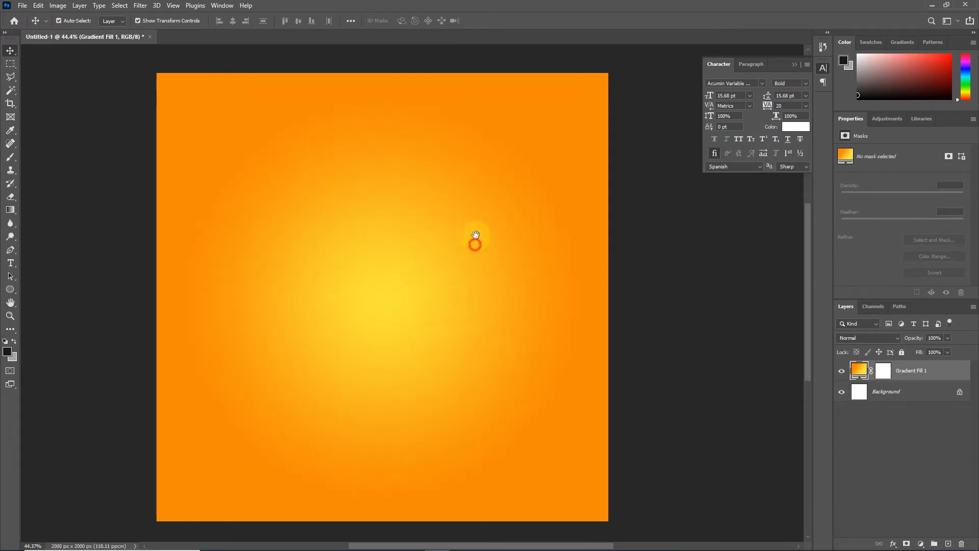
click(14, 250)
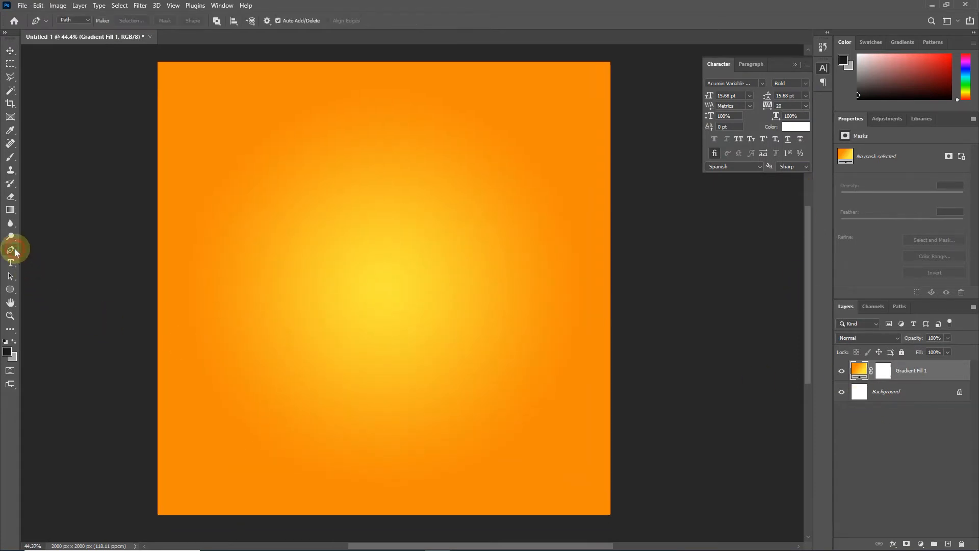
click(32, 249)
click(948, 543)
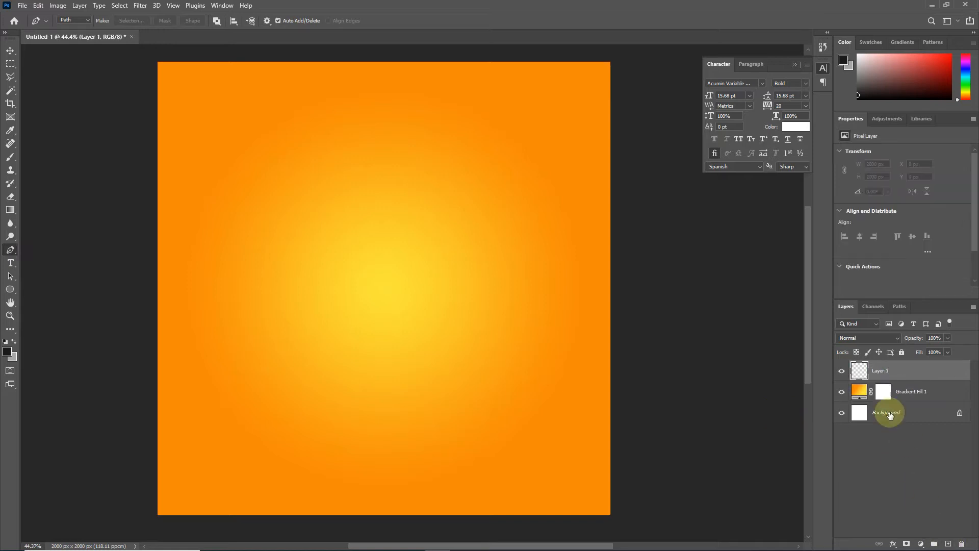
- Draw a closed pen path that curves upward to the right across the lower canvas and encloses the area below it
scroll(377, 367, down, 1)
drag(369, 365, 369, 344)
click(92, 490)
click(47, 464)
drag(607, 345, 656, 228)
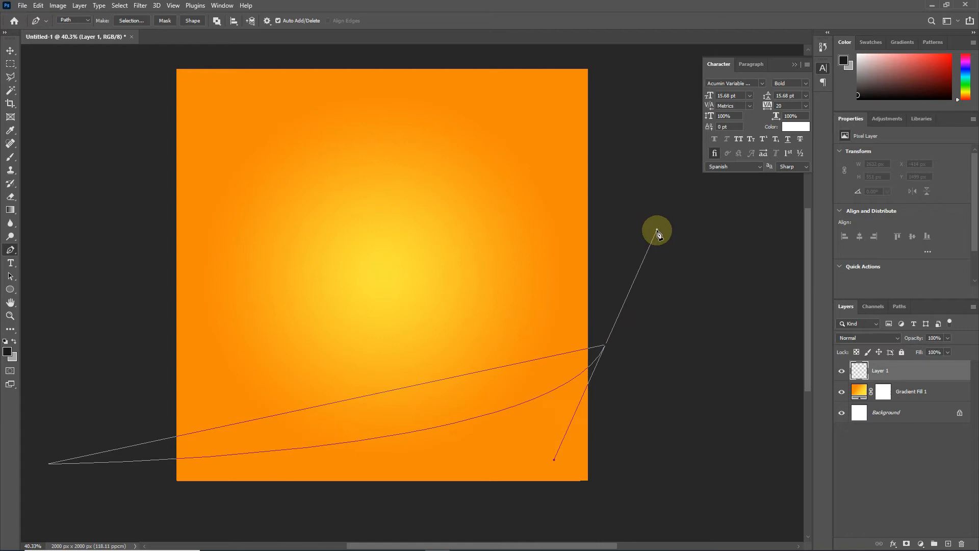
scroll(656, 228, up, 1)
drag(657, 501, 666, 436)
click(673, 399)
click(408, 511)
drag(173, 489, 280, 484)
click(138, 389)
click(117, 365)
scroll(117, 366, down, 1)
- Convert the curved path into a new anti-aliased selection with a feather radius of 0 pixels
right_click(454, 372)
click(483, 187)
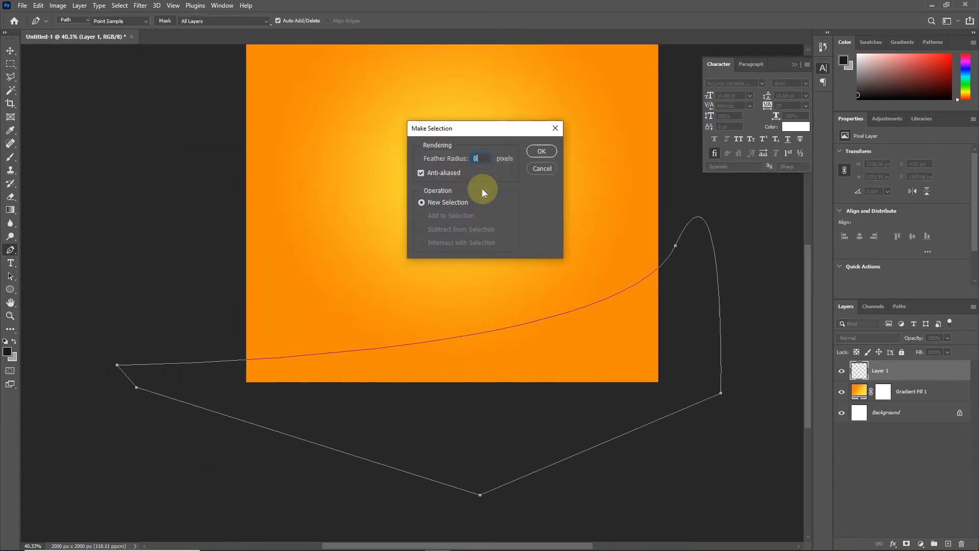
click(541, 152)
scroll(535, 161, down, 2)
click(533, 169)
key(Escape)
- Fill the selected curved area with a Solid Color fill layer in dark grey #2f2f2f
scroll(448, 276, up, 3)
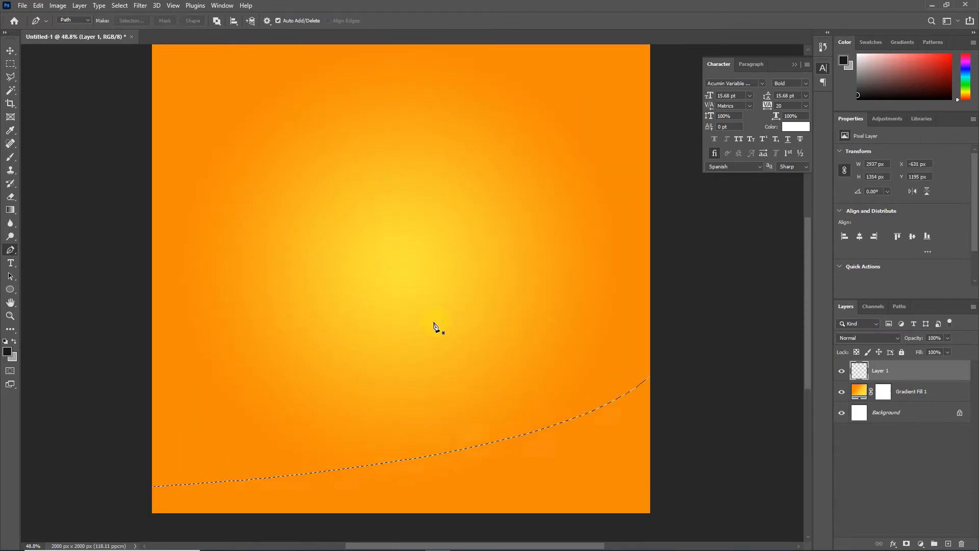
click(920, 544)
click(898, 309)
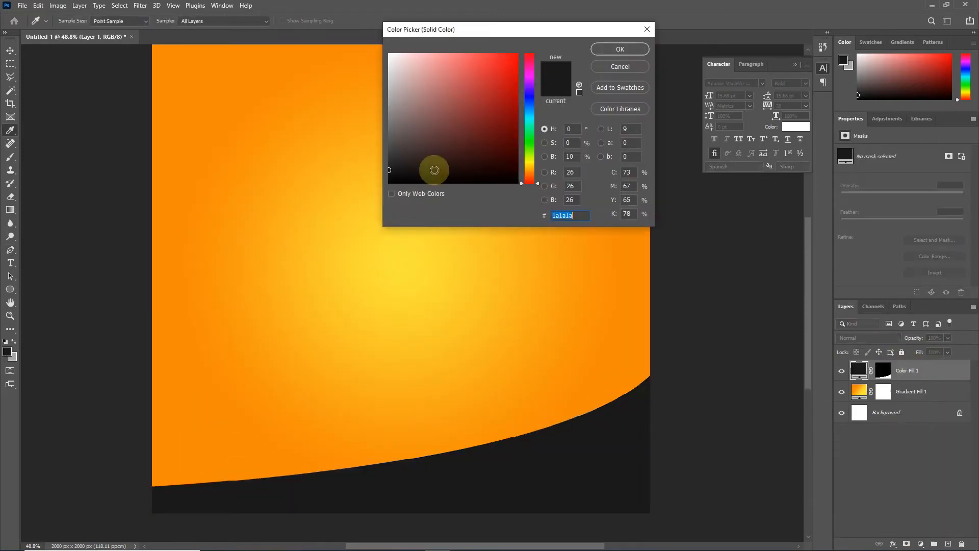
drag(433, 168, 384, 162)
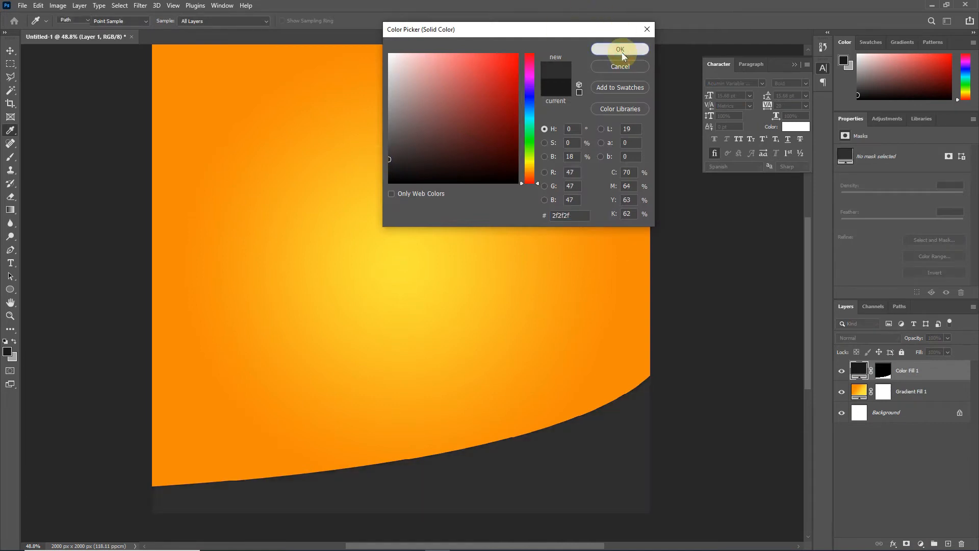
click(620, 49)
- Duplicate the dark grey color fill layer and change the lower original to a darker, near-black shade
drag(901, 371, 946, 545)
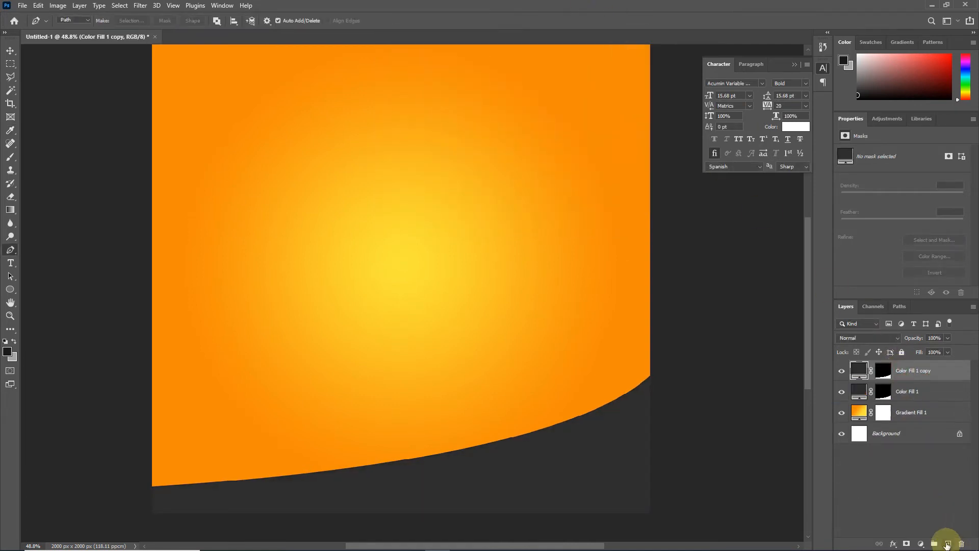
double_click(860, 395)
drag(430, 146, 385, 169)
click(617, 51)
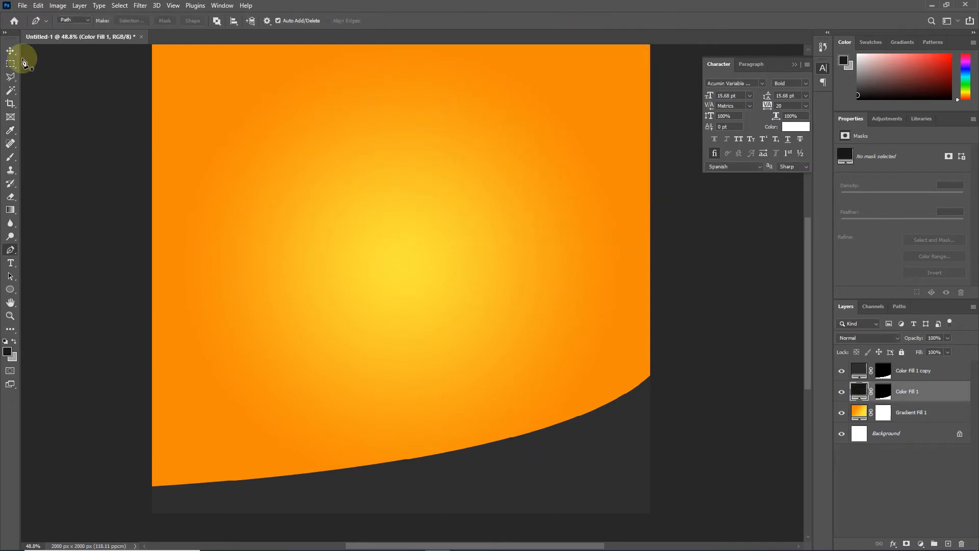
- Scale the darker lower curve to 107.58% and rotate it by -6.35° so it shows behind the grey curve
click(12, 51)
scroll(626, 346, down, 1)
scroll(626, 343, down, 1)
mouse_move(708, 317)
mouse_down()
mouse_move(725, 310)
mouse_move(787, 328)
mouse_move(787, 317)
mouse_move(713, 335)
mouse_move(765, 328)
mouse_move(721, 341)
mouse_move(723, 349)
mouse_move(770, 328)
mouse_move(715, 330)
mouse_up()
scroll(712, 318, up, 2)
scroll(730, 310, down, 1)
click(511, 21)
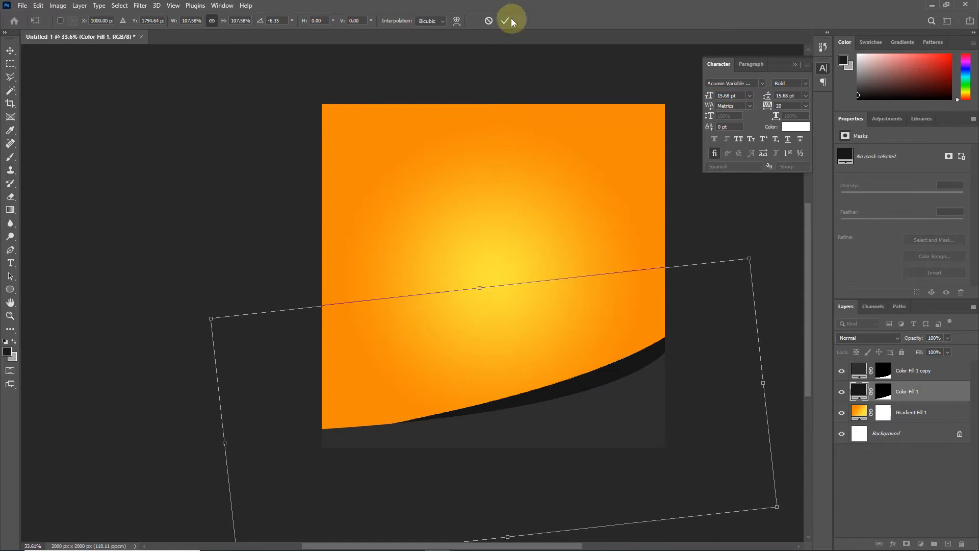
- Convert the darker curve layer to a smart object and apply a Gaussian Blur with a 5.2 pixel radius
scroll(515, 222, up, 2)
drag(530, 236, 433, 241)
click(141, 6)
click(155, 138)
click(292, 173)
click(440, 205)
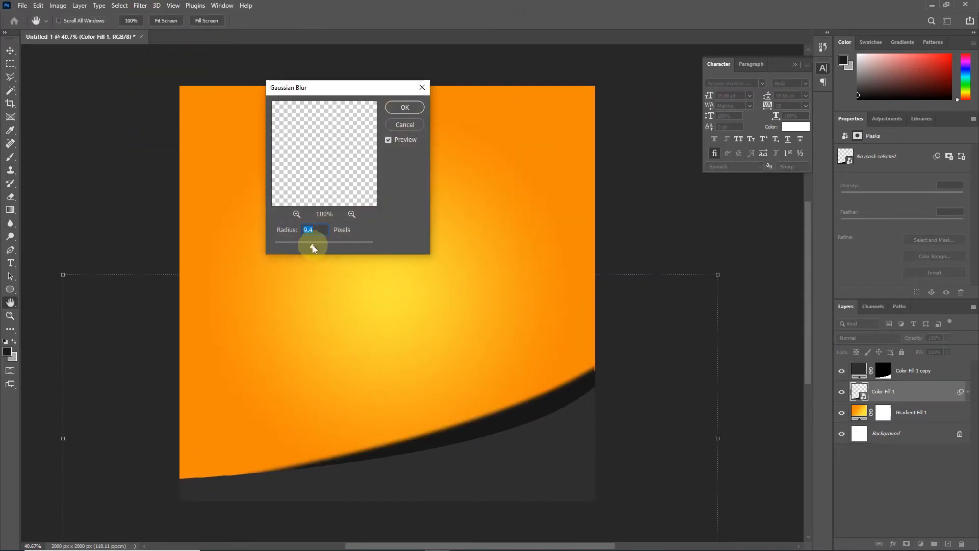
drag(305, 246, 303, 245)
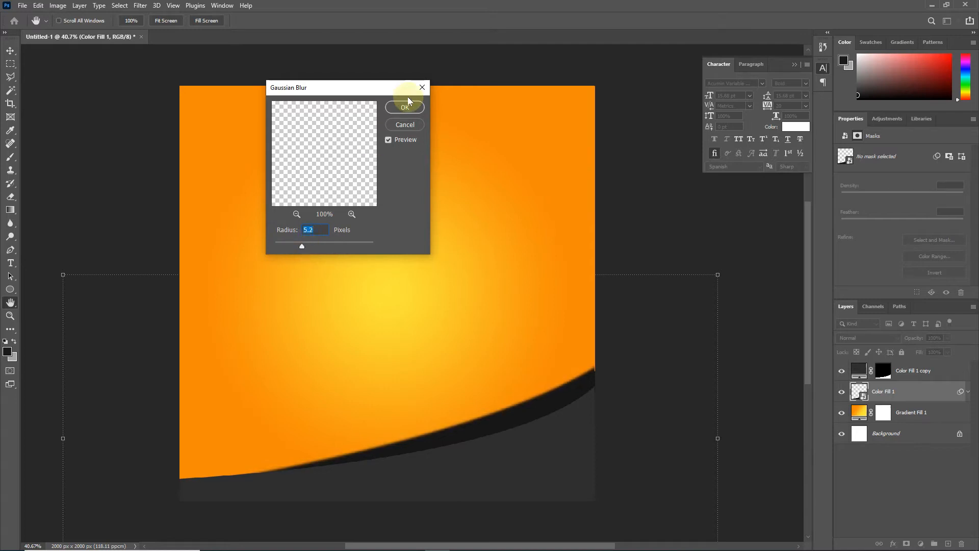
click(408, 106)
- Scale the blurred dark curve to 102.01% so it extends further past the canvas's right edge
scroll(571, 301, down, 1)
key(ctrl+t)
click(502, 212)
scroll(695, 403, up, 1)
drag(682, 412, 701, 414)
scroll(591, 372, up, 1)
scroll(580, 348, up, 2)
scroll(580, 349, down, 2)
scroll(580, 348, down, 1)
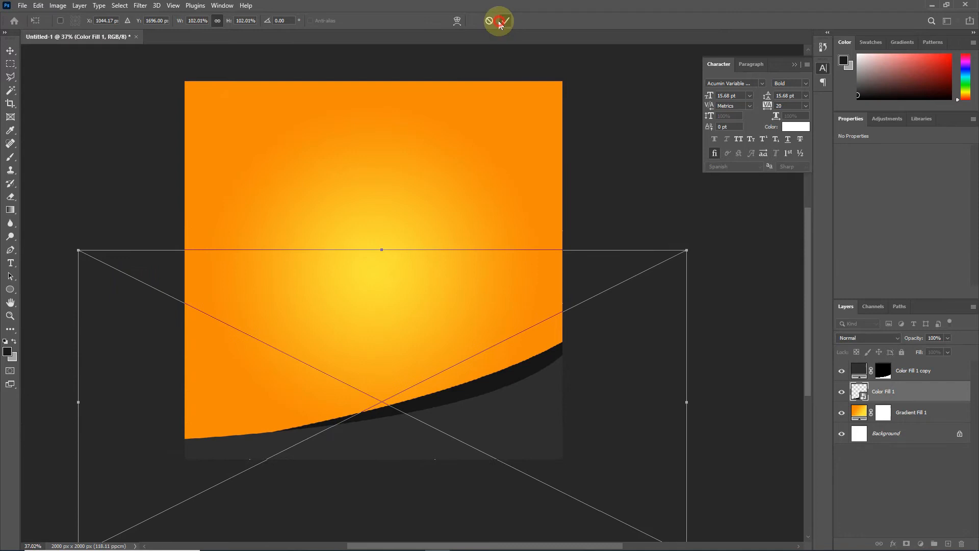
click(505, 20)
- Add the white text SMART near the upper-left part of the canvas
scroll(602, 166, down, 1)
scroll(535, 216, up, 2)
click(11, 263)
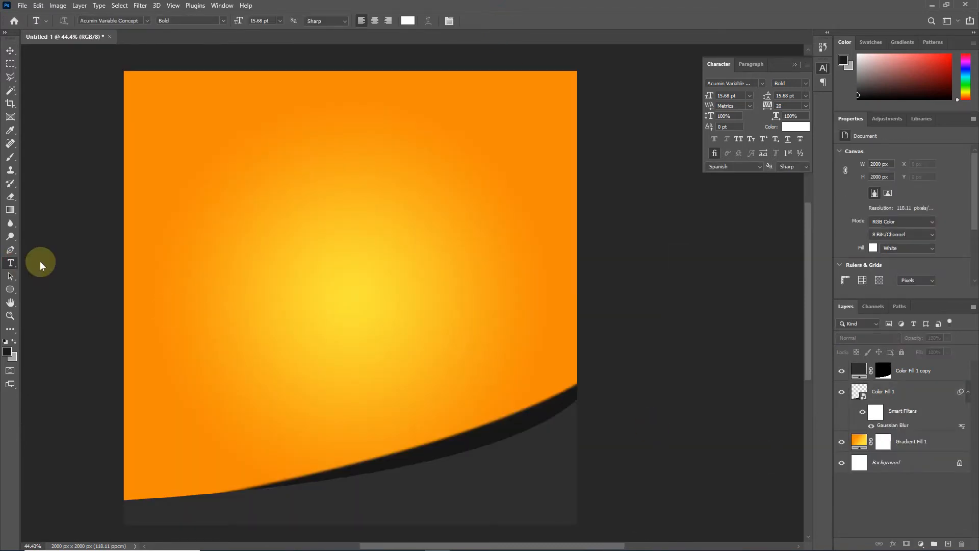
click(165, 154)
text(SMART)
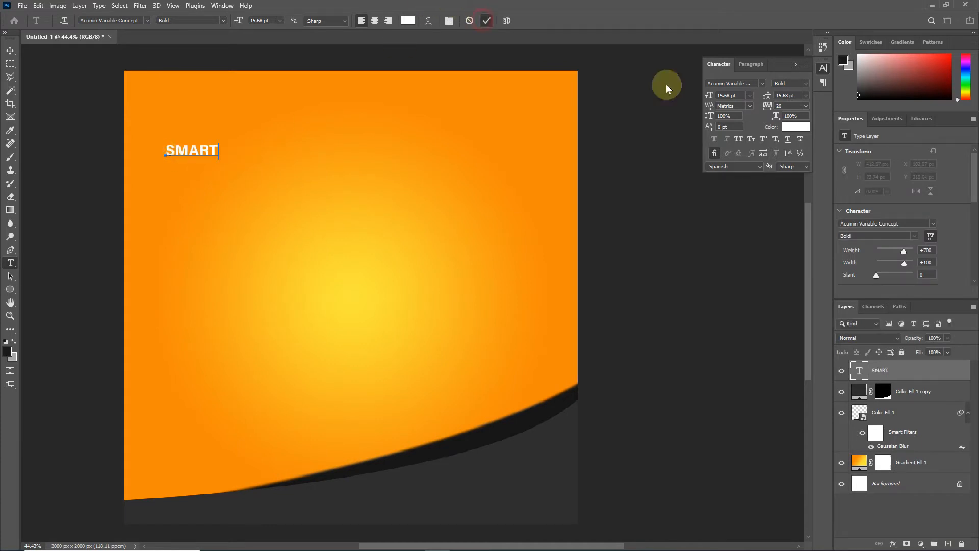
- Set the SMART text to 50 pt in ExtraCondensed UltraBlack and shift it slightly to the left
click(731, 95)
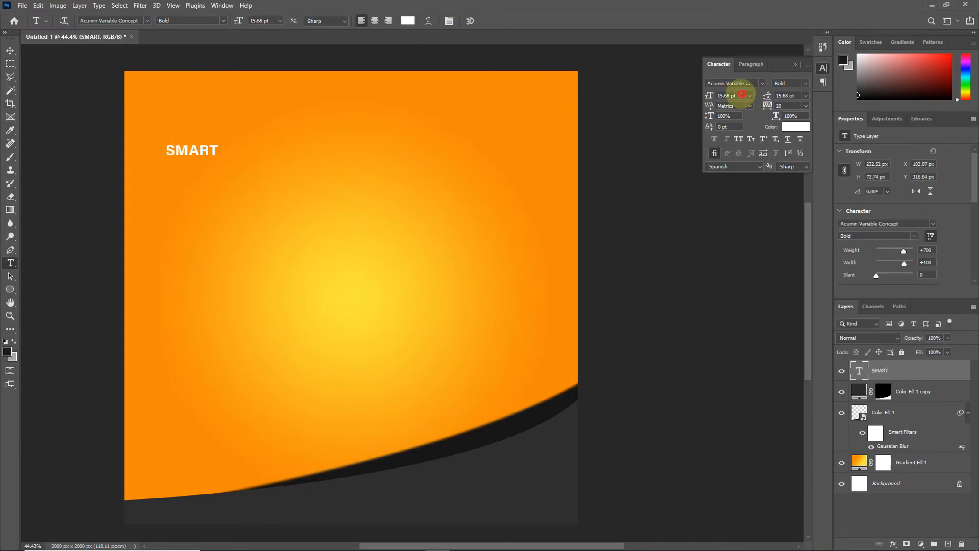
key(Return)
drag(275, 148, 265, 173)
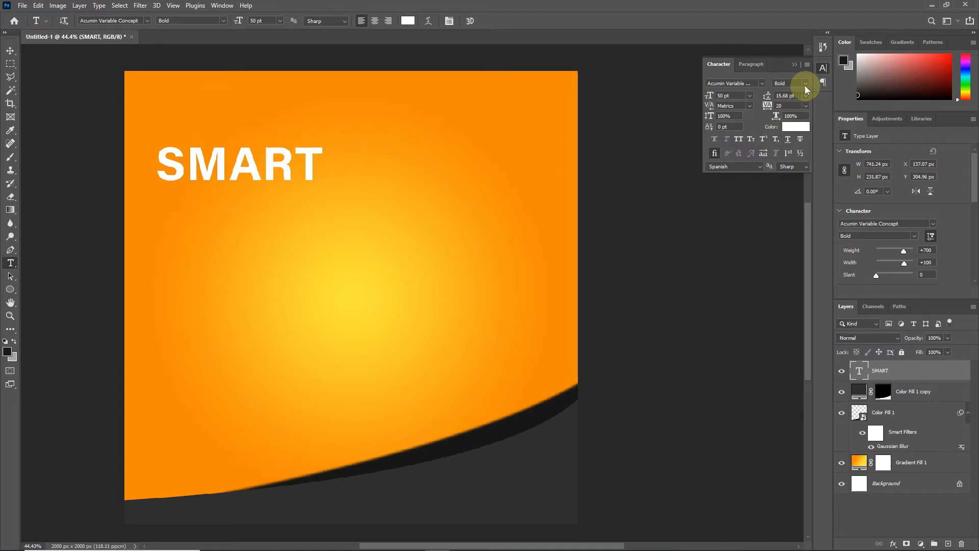
click(804, 84)
click(853, 145)
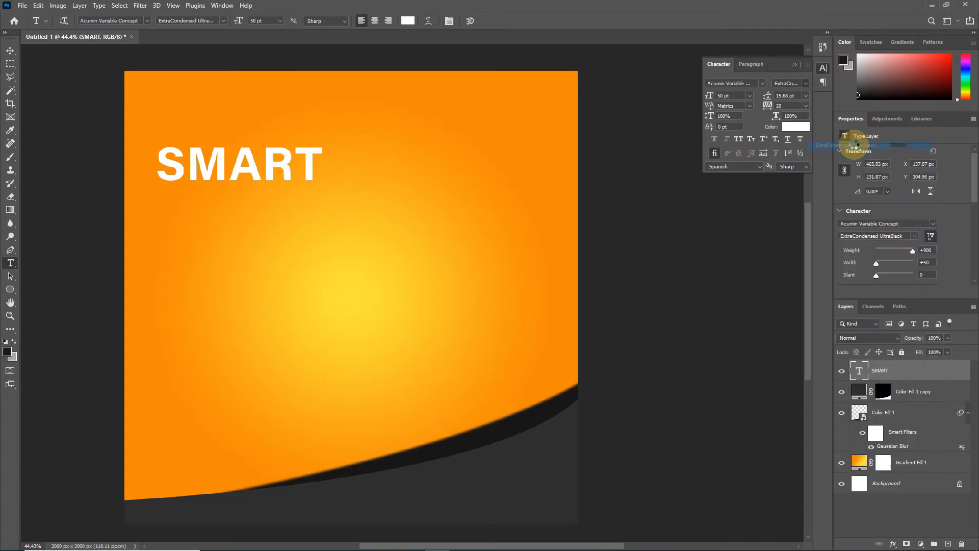
- Enlarge the SMART text to 59.17 pt and place a duplicate directly to its right
click(14, 52)
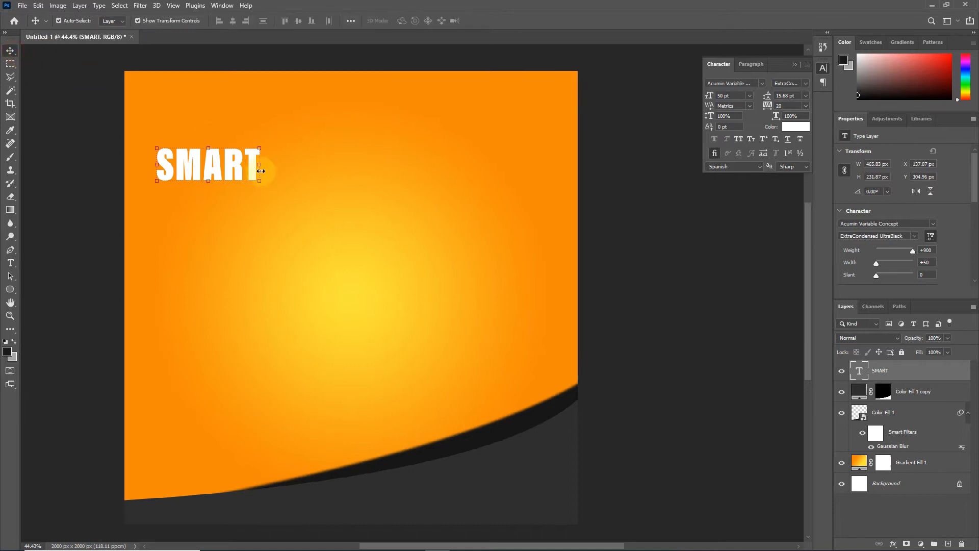
drag(260, 166, 315, 164)
drag(235, 206, 427, 161)
click(504, 21)
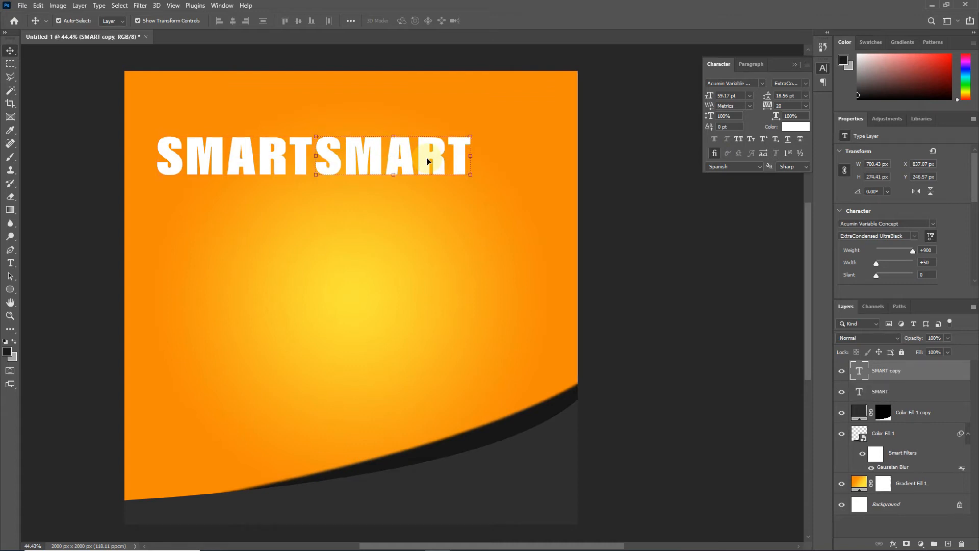
- Change the duplicated text to WATCH and set its font style to ExtraCondensed Bold
double_click(433, 149)
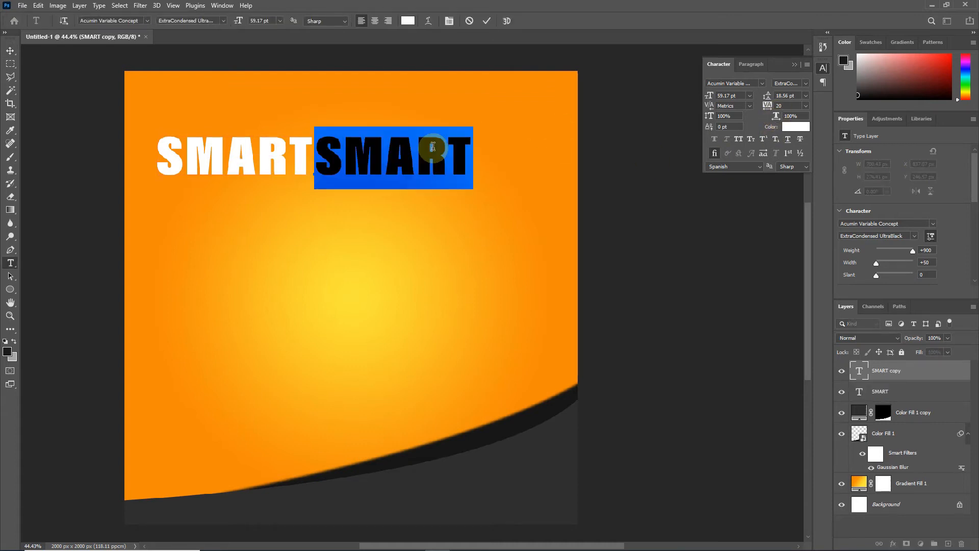
text(WATCH)
click(485, 21)
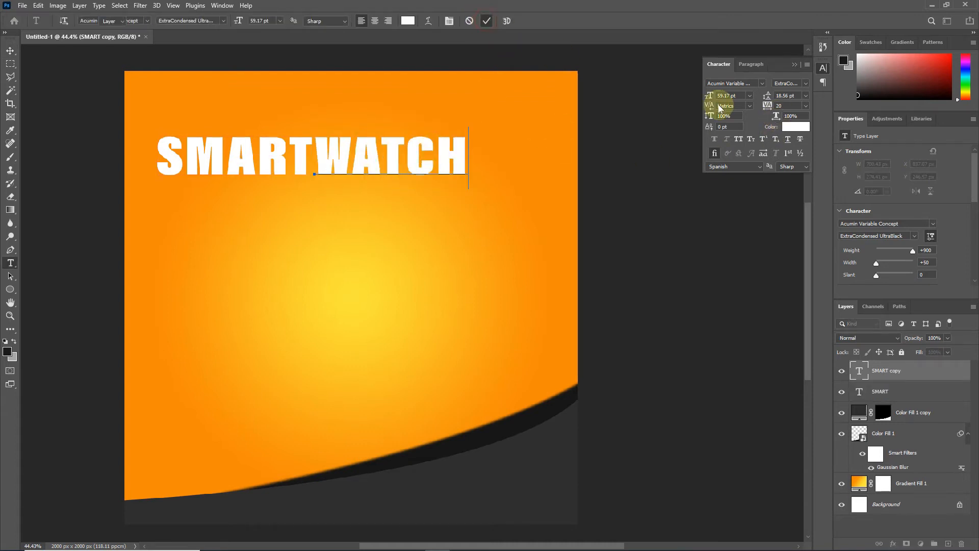
key(v)
click(806, 83)
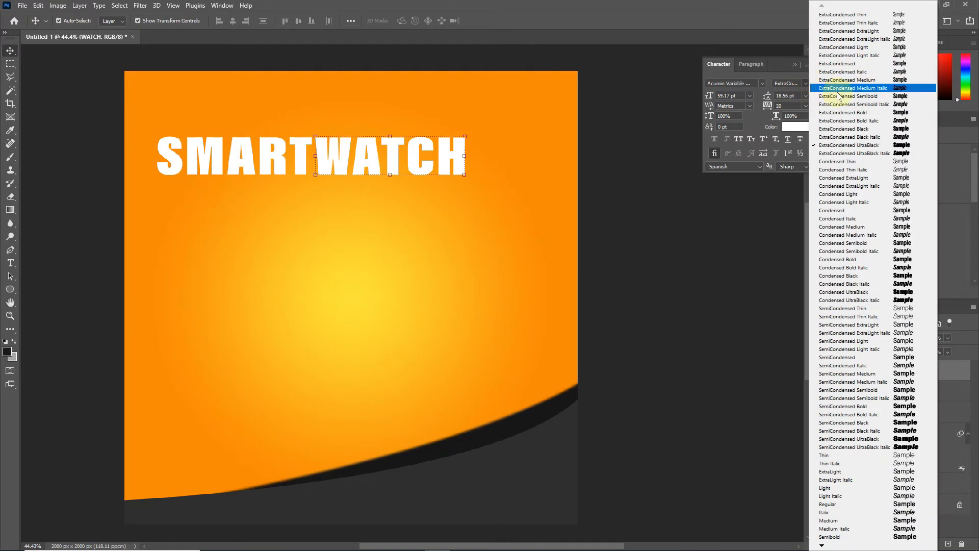
click(842, 112)
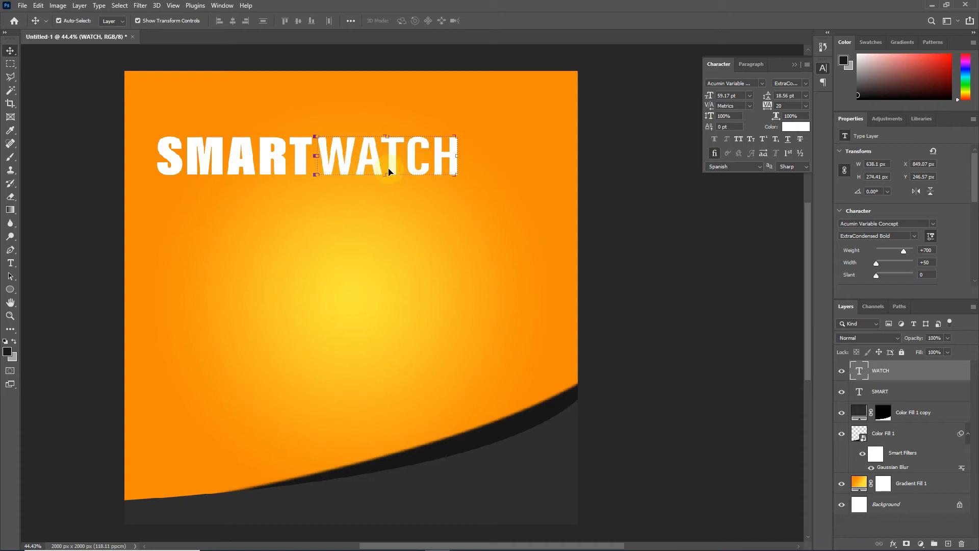
click(769, 300)
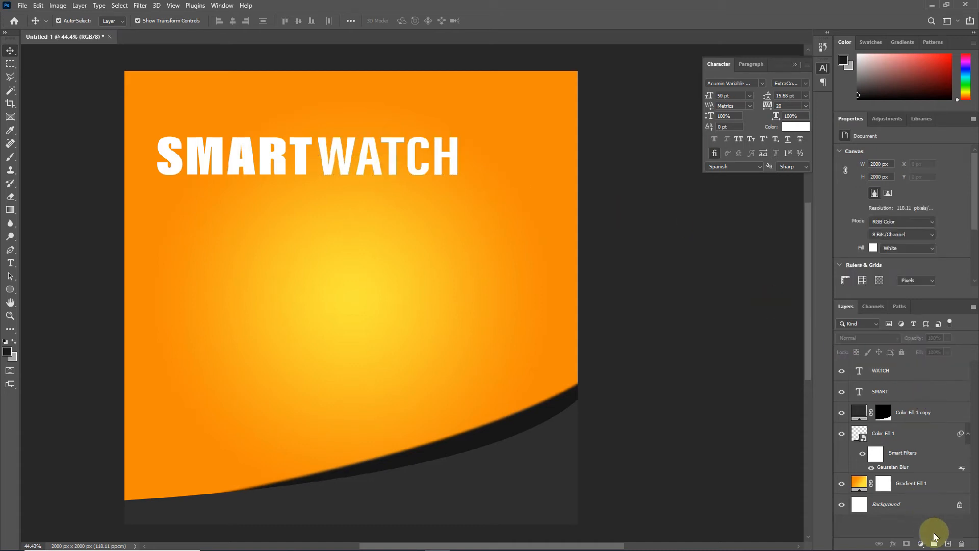
- Draw a dark grey rectangle without a stroke, about 516 × 146 px, above the SMARTWATCH title
click(948, 544)
right_click(11, 289)
click(46, 288)
click(150, 20)
click(114, 20)
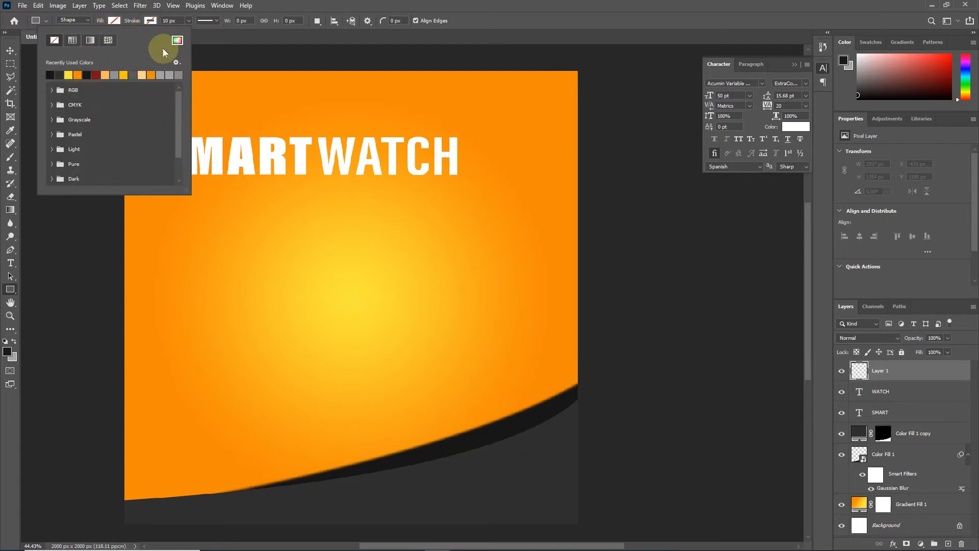
click(176, 39)
click(607, 50)
click(115, 23)
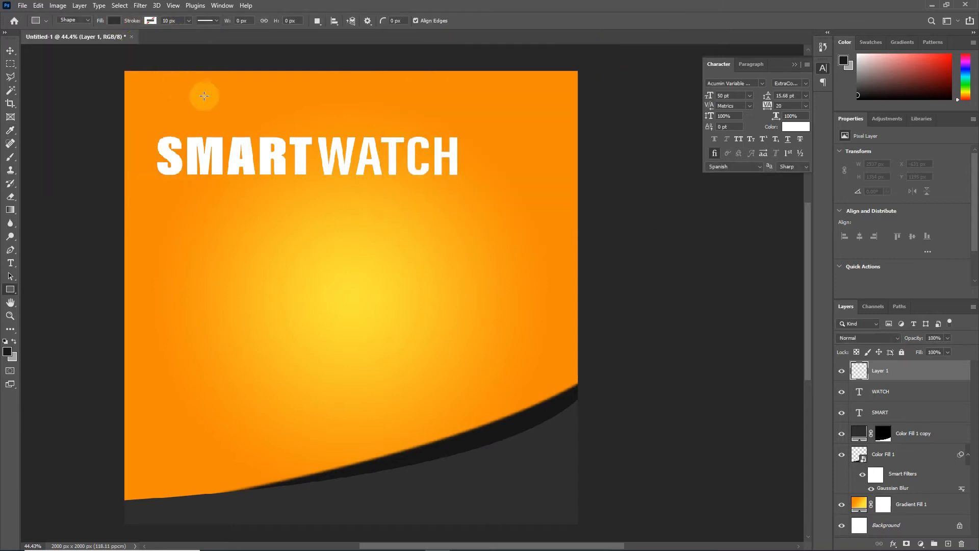
drag(251, 100, 369, 133)
- Duplicate the WATCH text below the title and change the copy to EXCLUSIVE
click(11, 265)
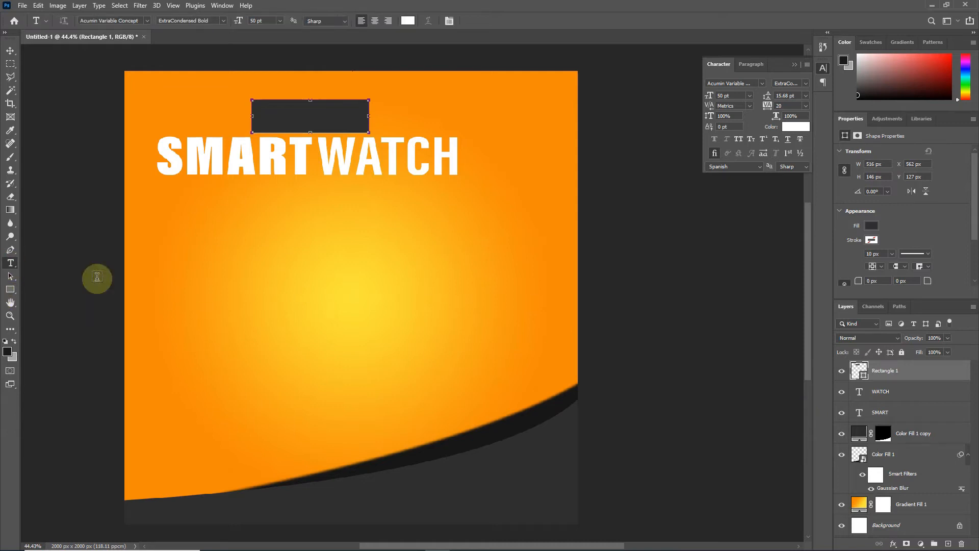
click(5, 54)
drag(373, 162, 317, 218)
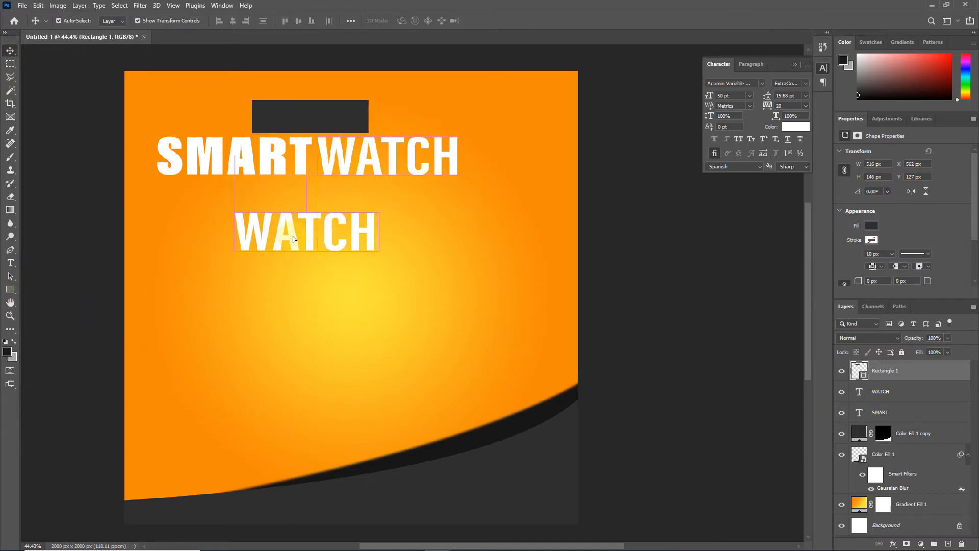
double_click(292, 234)
text(EXCLUSIVE)
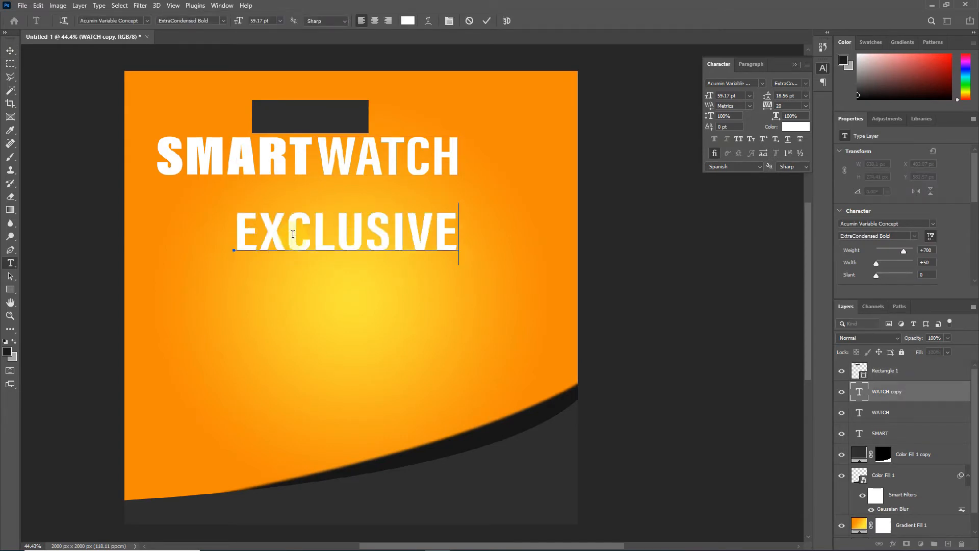
click(482, 23)
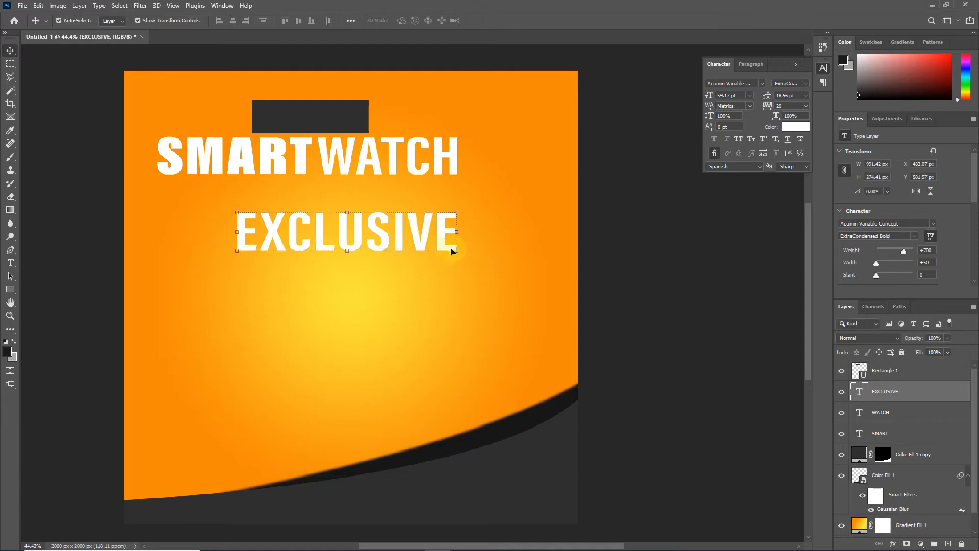
- Shrink the EXCLUSIVE text to 25.5 pt, place it over the dark rectangle and move its layer above the rectangle's
drag(456, 253, 345, 124)
click(505, 21)
drag(884, 392, 877, 368)
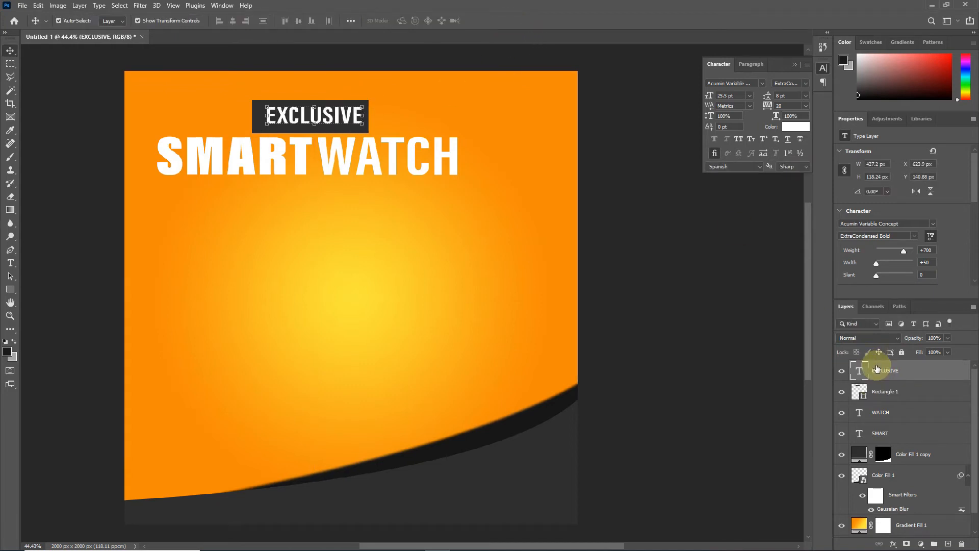
- Align the centers of the EXCLUSIVE text and the dark rectangle
ctrl+click(901, 393)
click(233, 21)
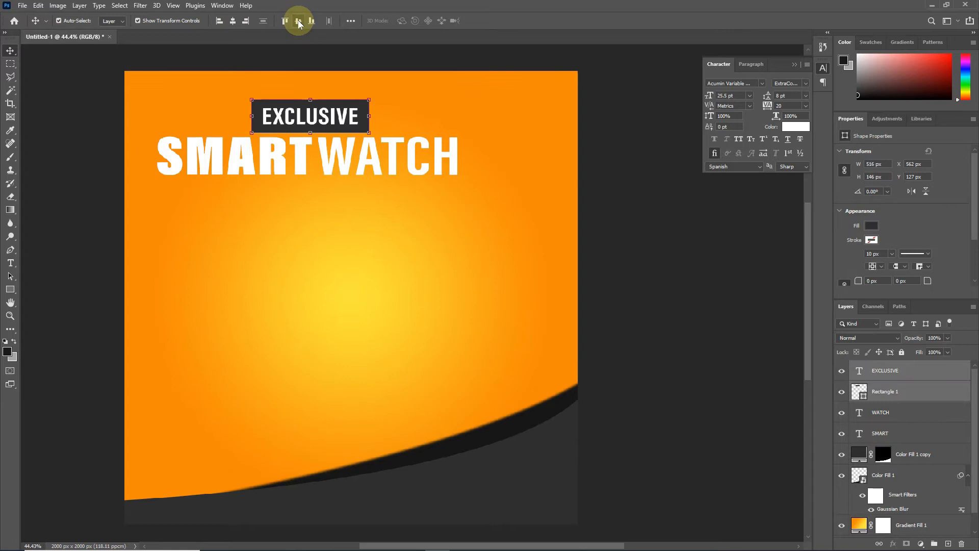
- Change the EXCLUSIVE text to the ExtraCondensed UltraBlack style and realign it to the center of the dark rectangle
click(878, 378)
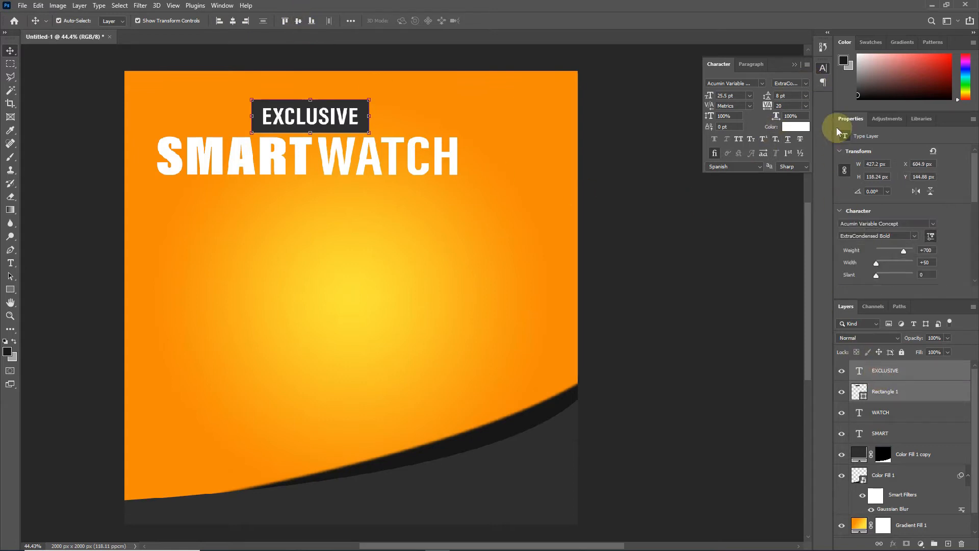
click(805, 83)
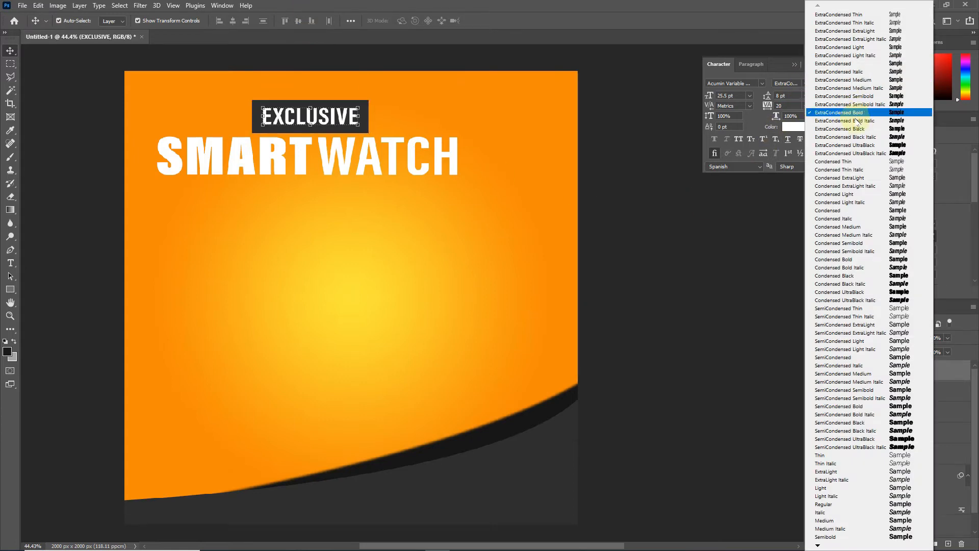
click(864, 145)
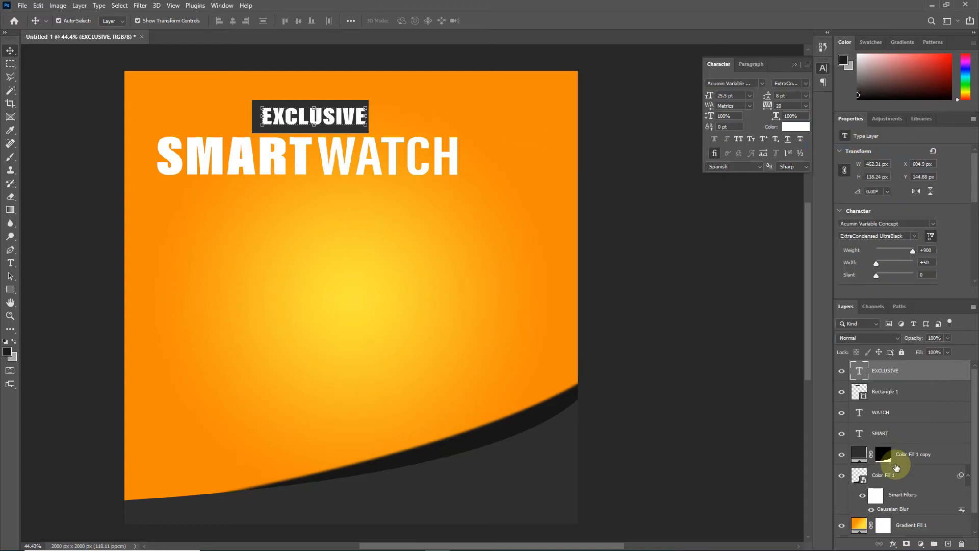
ctrl+click(896, 390)
click(299, 21)
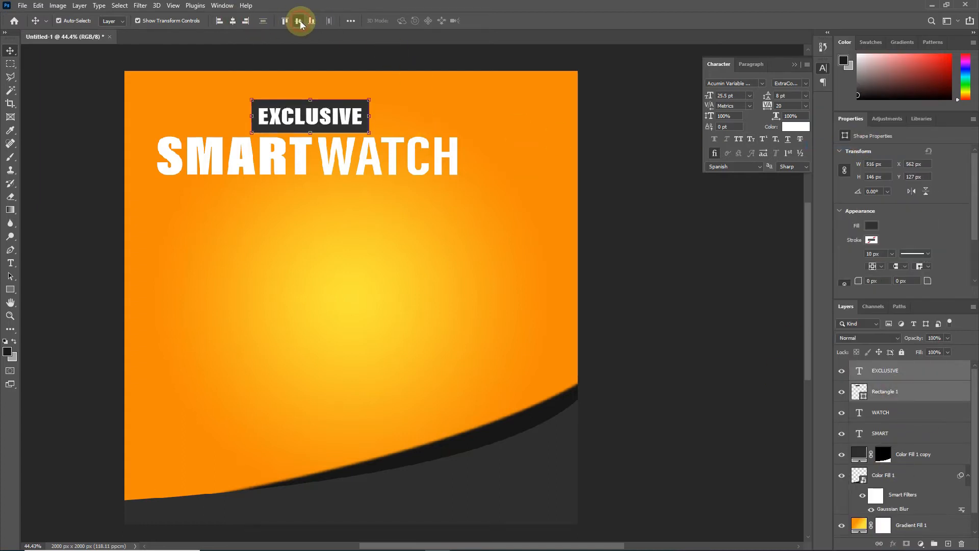
click(632, 250)
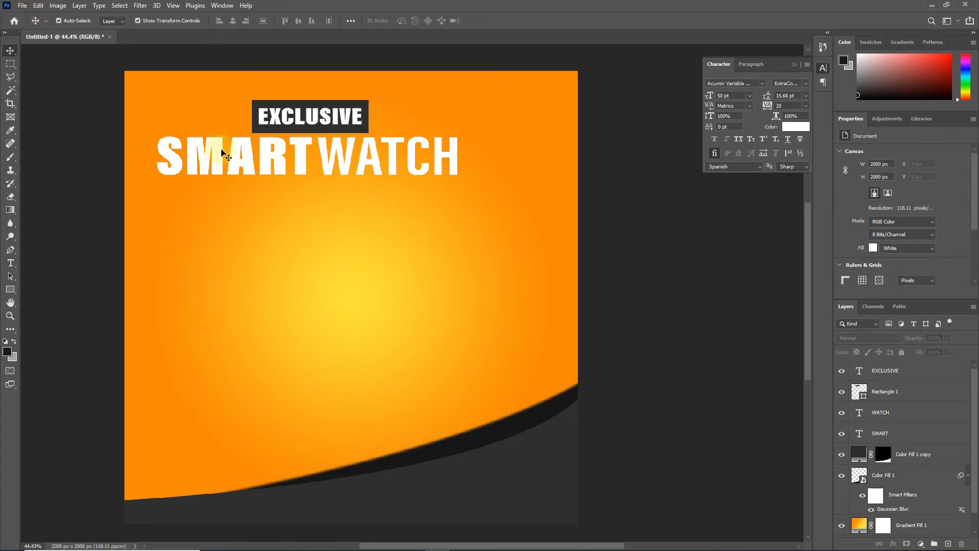
- Move the EXCLUSIVE text together with its dark rectangle leftwards along the top of the title
click(874, 370)
ctrl+click(884, 391)
drag(324, 116, 294, 118)
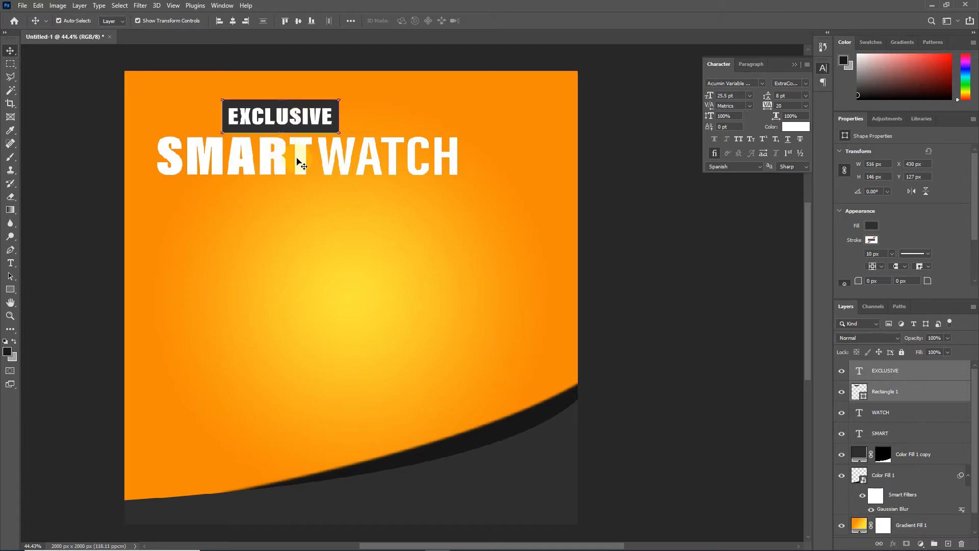
- Shrink the SMART and WATCH texts and set them tightly side by side just beneath the EXCLUSIVE label
click(281, 153)
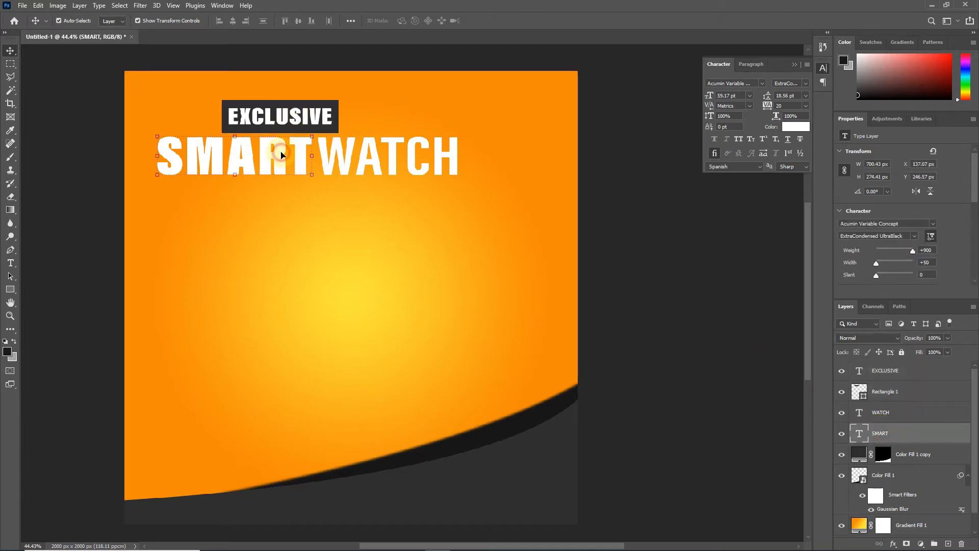
drag(312, 157, 255, 151)
click(505, 20)
click(877, 411)
mouse_move(415, 153)
mouse_down()
mouse_move(389, 152)
mouse_move(420, 170)
mouse_up()
drag(423, 184, 384, 163)
drag(356, 123, 349, 147)
scroll(605, 244, down, 2)
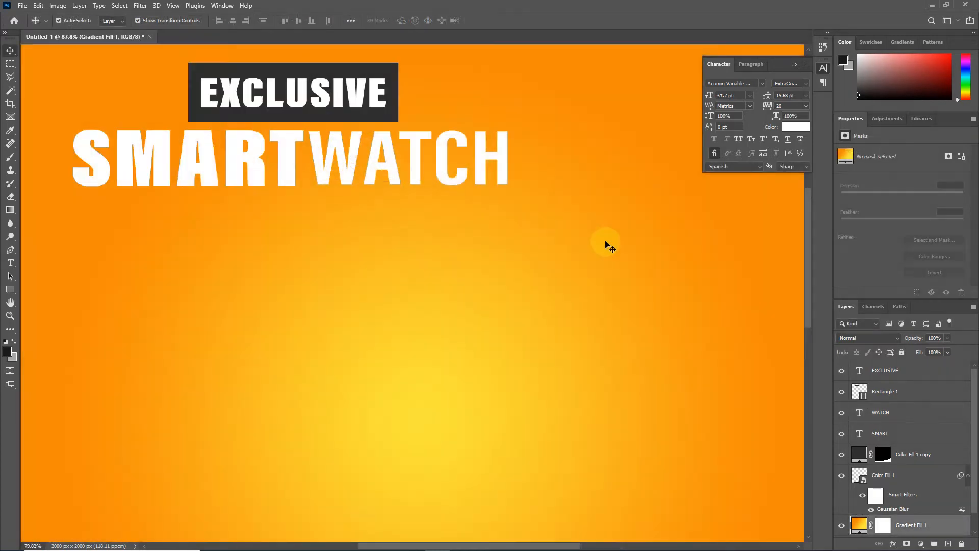
scroll(594, 236, down, 3)
scroll(526, 191, down, 1)
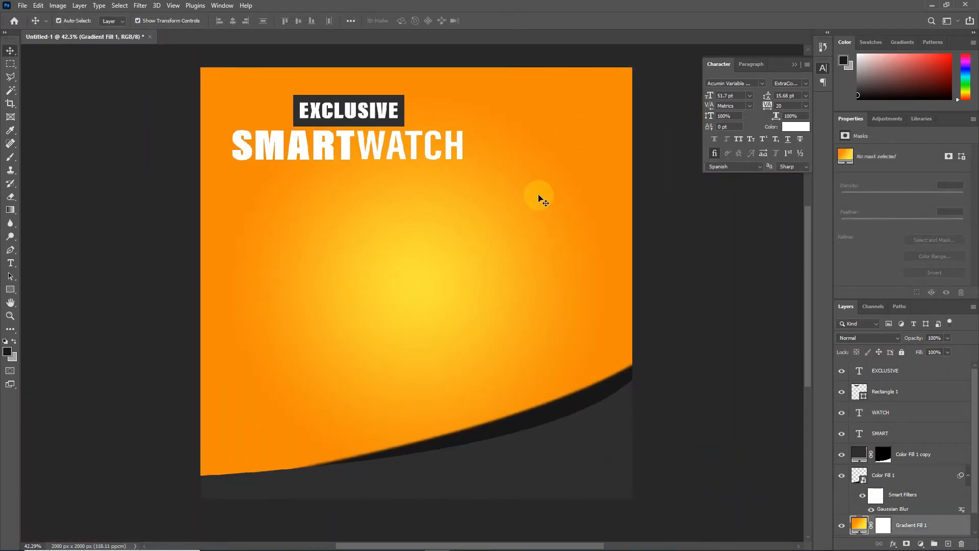
- Place the smart watch text file as a linked object and position its two-line description directly beneath the title
click(22, 6)
click(48, 214)
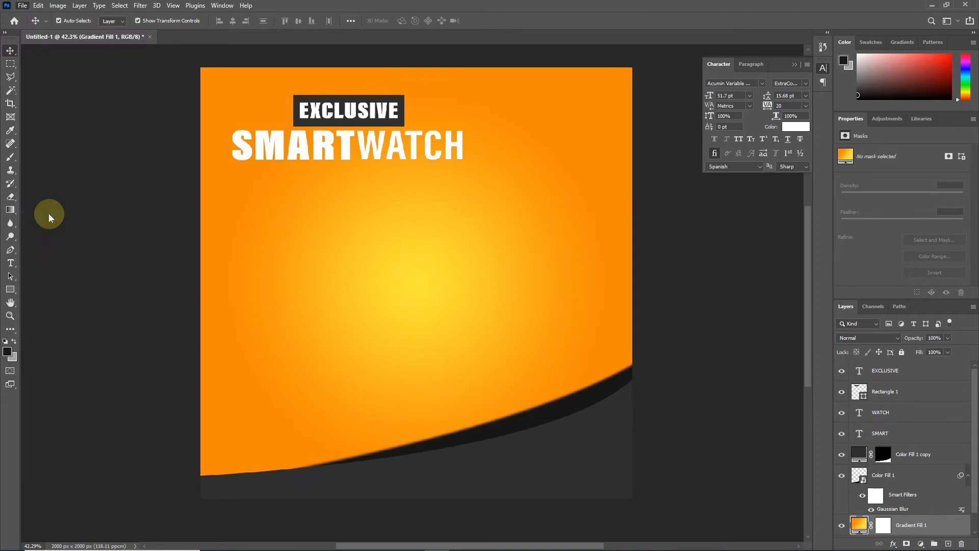
double_click(395, 87)
drag(440, 266, 390, 174)
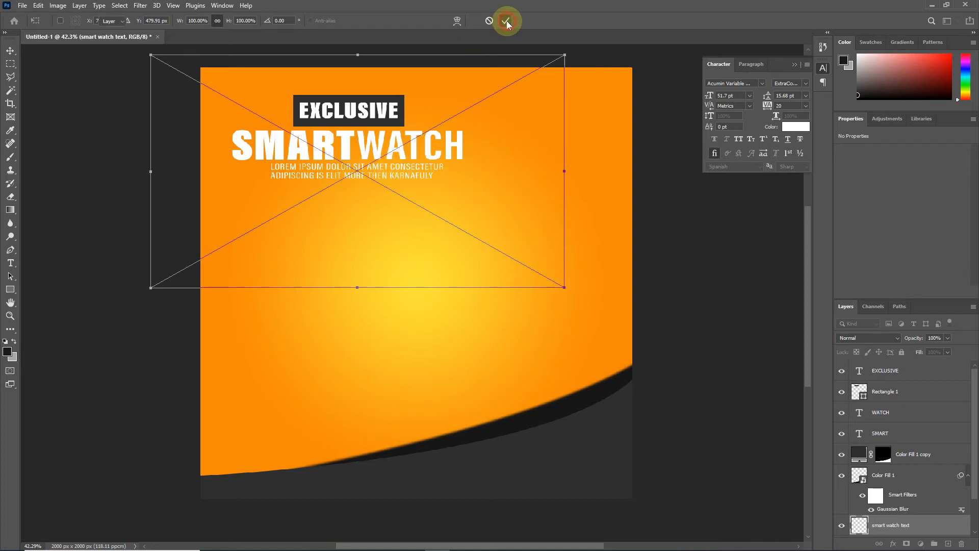
click(506, 21)
click(404, 164)
scroll(393, 166, up, 2)
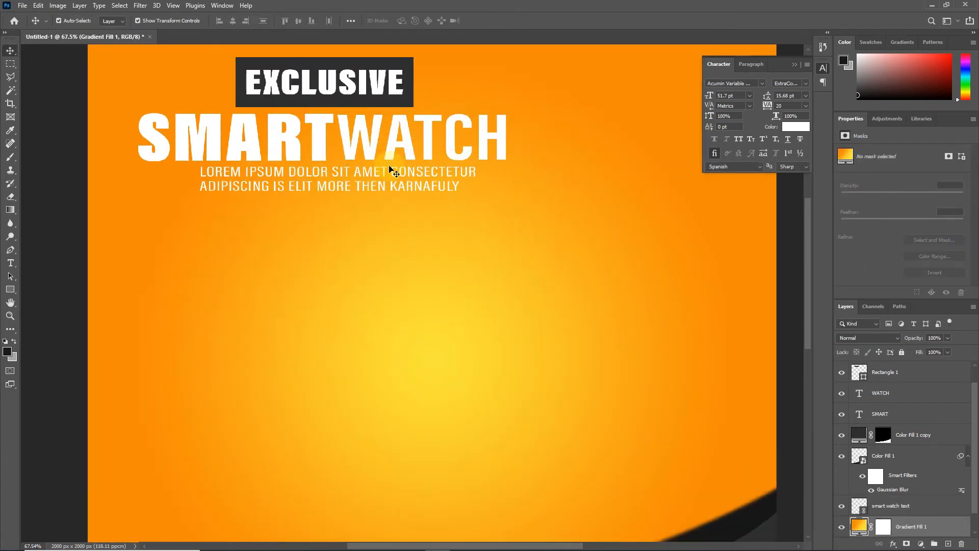
scroll(393, 168, down, 2)
drag(498, 196, 471, 195)
- Place the watches_PNG101450 image scaled to 21.34% on the right side of the post, and move its layer above Rectangle 1
click(22, 5)
click(41, 218)
double_click(480, 109)
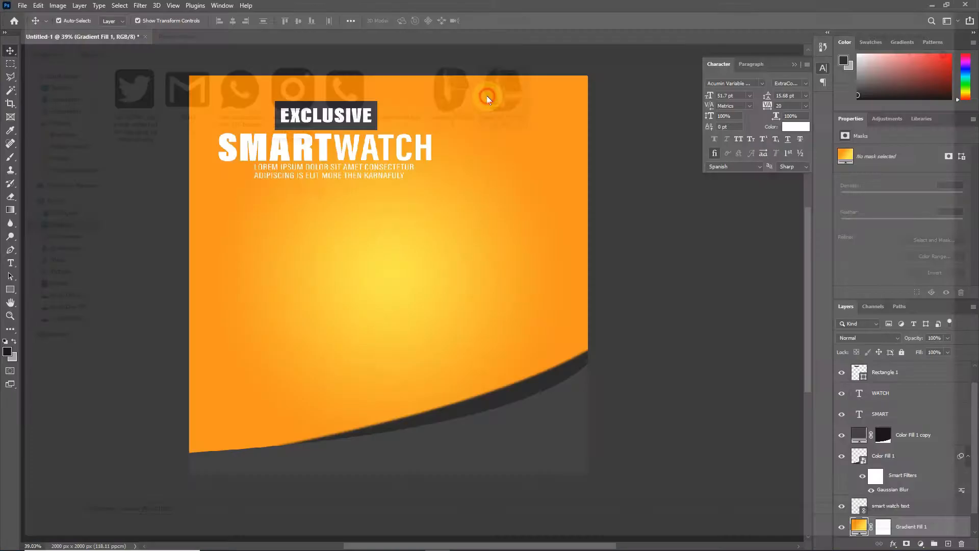
drag(567, 78, 404, 258)
drag(353, 306, 520, 219)
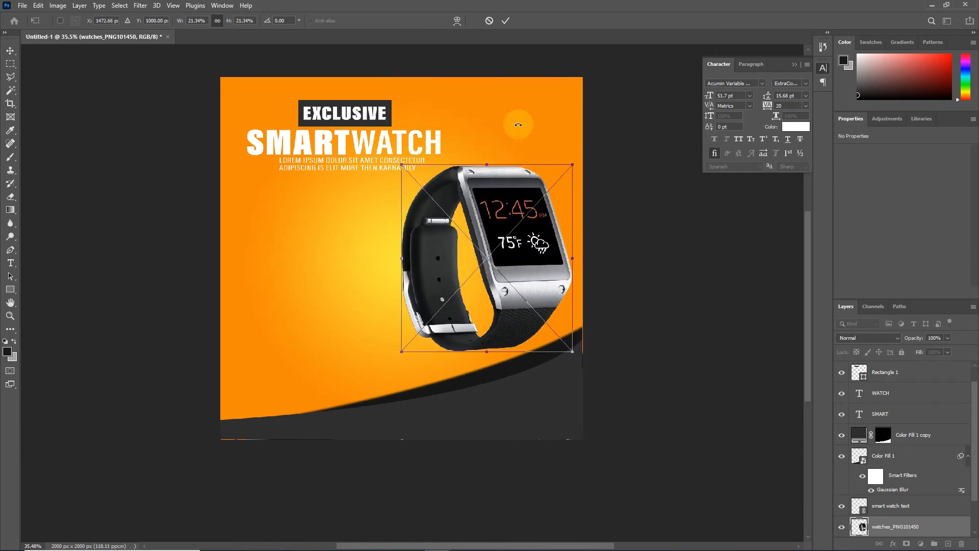
click(507, 20)
drag(891, 526, 876, 364)
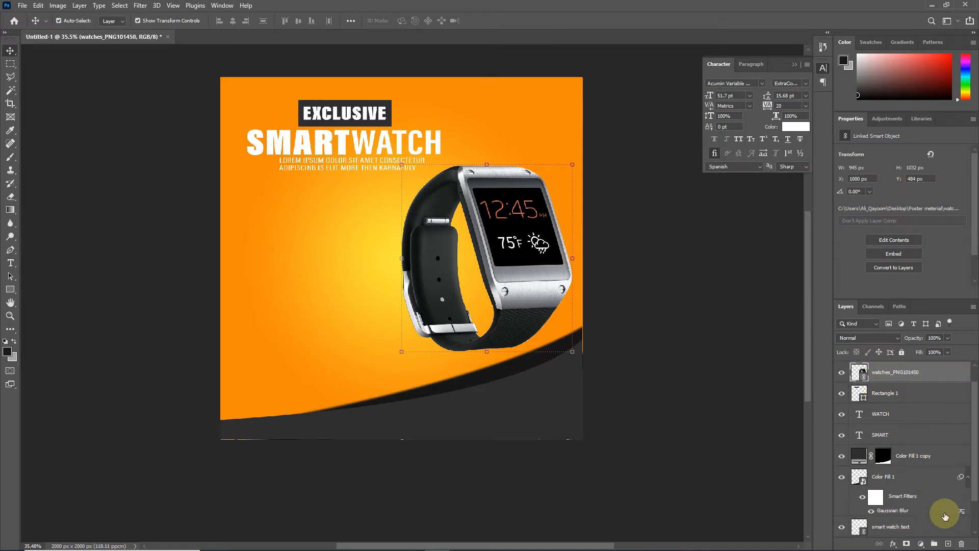
- Add a new layer above the watch image and paint one large soft dark spot on it with the Brush tool
click(948, 544)
right_click(10, 158)
click(37, 158)
click(370, 300)
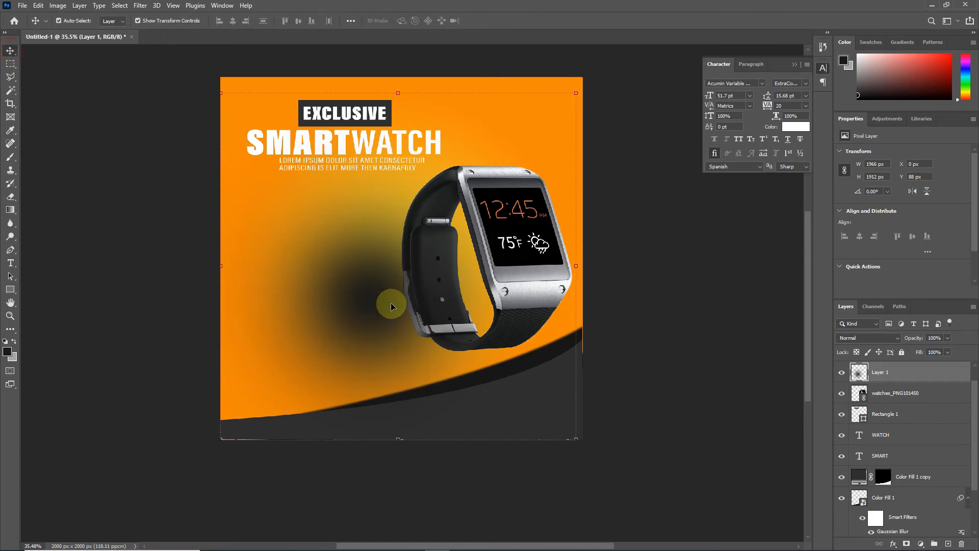
scroll(389, 301, up, 1)
- Squash the dark spot to about 57.27% width and 6.69% height and place it under the watch as a shadow
key(ctrl+t)
scroll(385, 291, down, 1)
drag(398, 94, 408, 401)
drag(576, 419, 424, 404)
drag(322, 400, 488, 360)
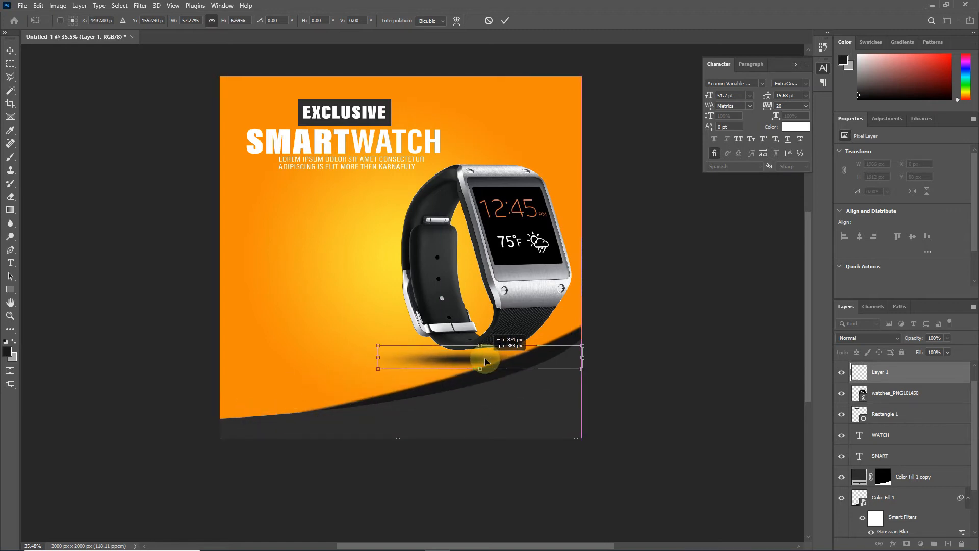
click(508, 19)
scroll(472, 148, down, 1)
click(330, 438)
scroll(339, 367, up, 1)
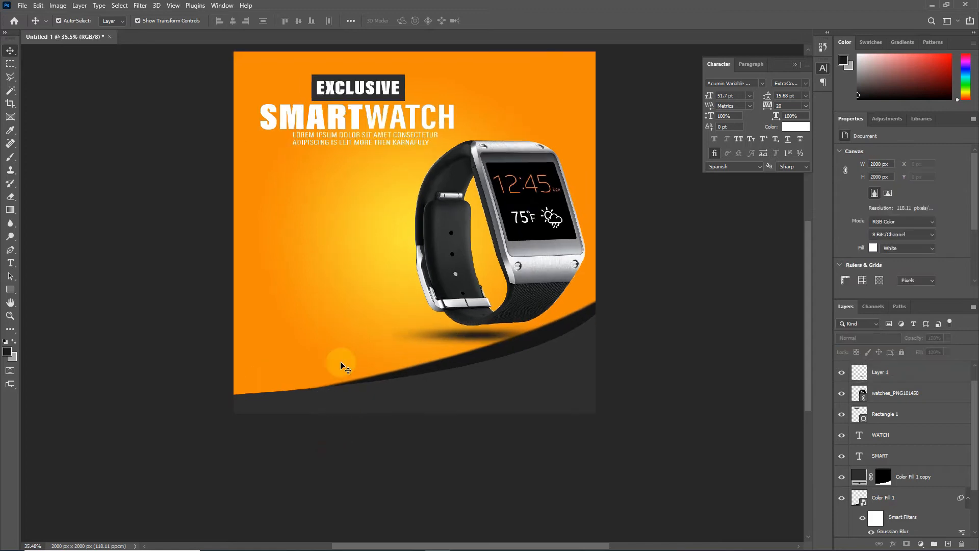
drag(396, 160, 393, 177)
click(23, 6)
click(23, 6)
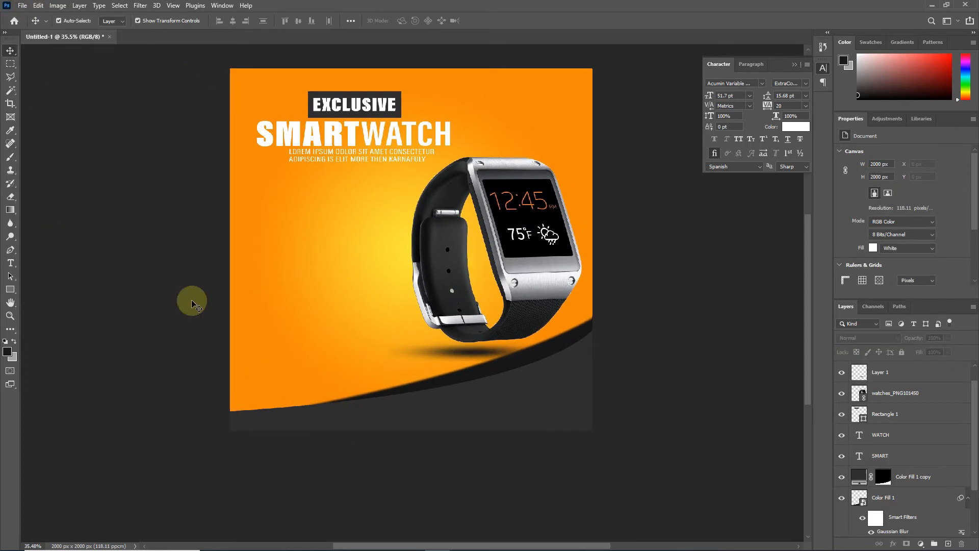
- Draw a dark grey circle without a stroke, about 392 px across, in the empty area beside the watch
right_click(10, 289)
click(51, 299)
drag(289, 200, 360, 272)
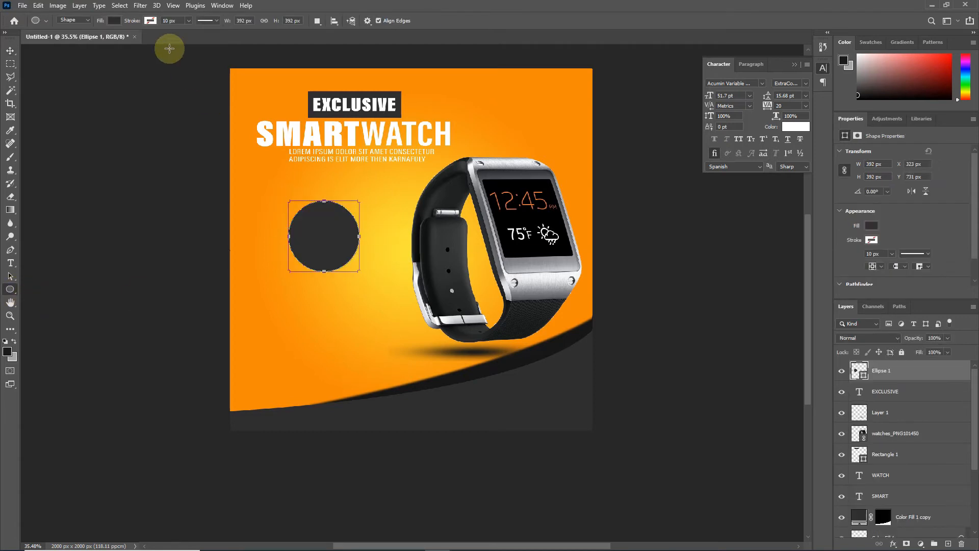
- Create a white two-line text reading 50% OFF and move it onto the dark circle
click(10, 262)
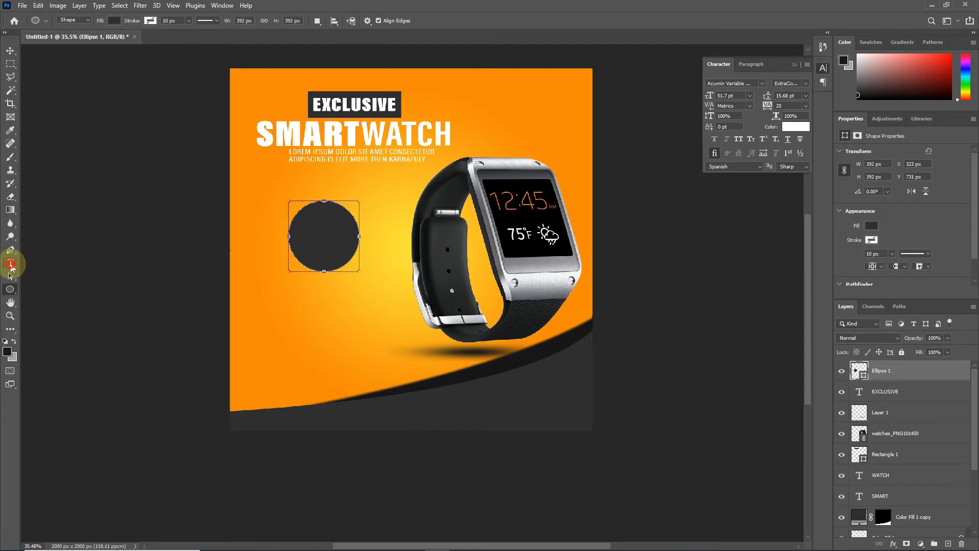
click(297, 328)
text(50)
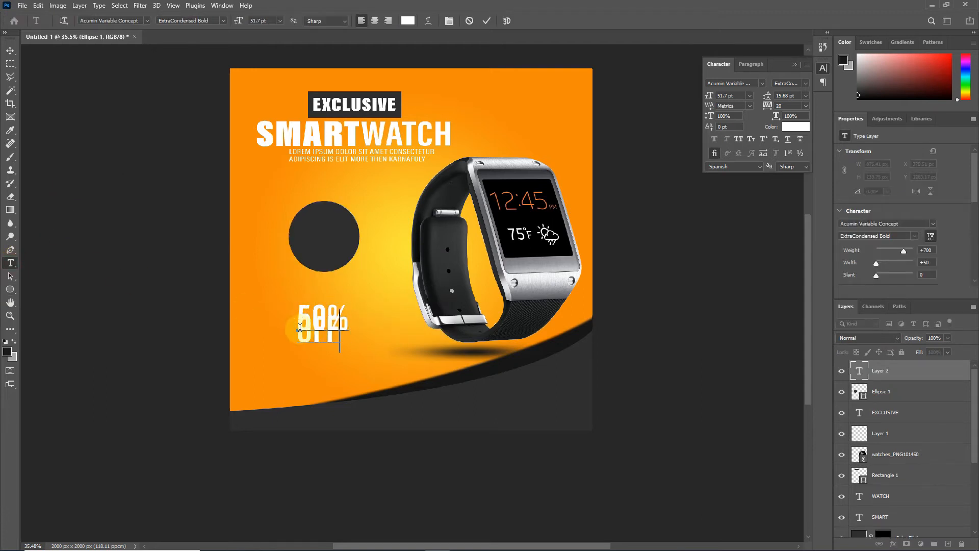
click(486, 21)
click(10, 50)
drag(328, 299, 330, 211)
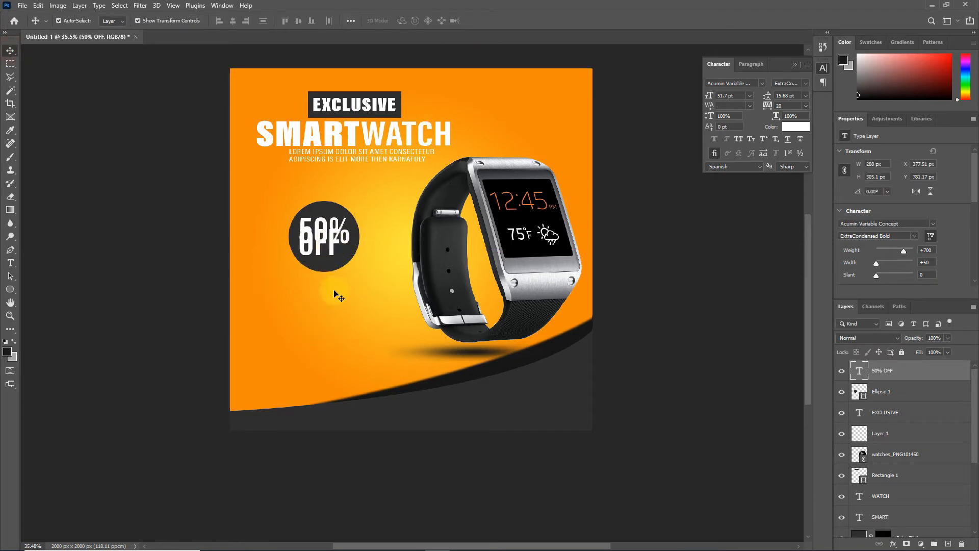
- Set the 50% OFF text to 45 pt with 35 pt leading and reposition it inside the circle
click(727, 95)
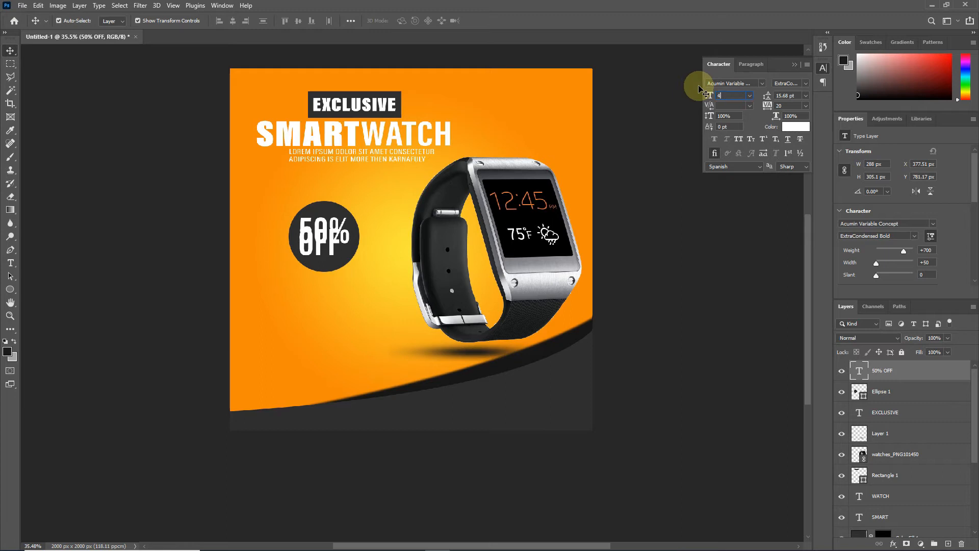
key(Return)
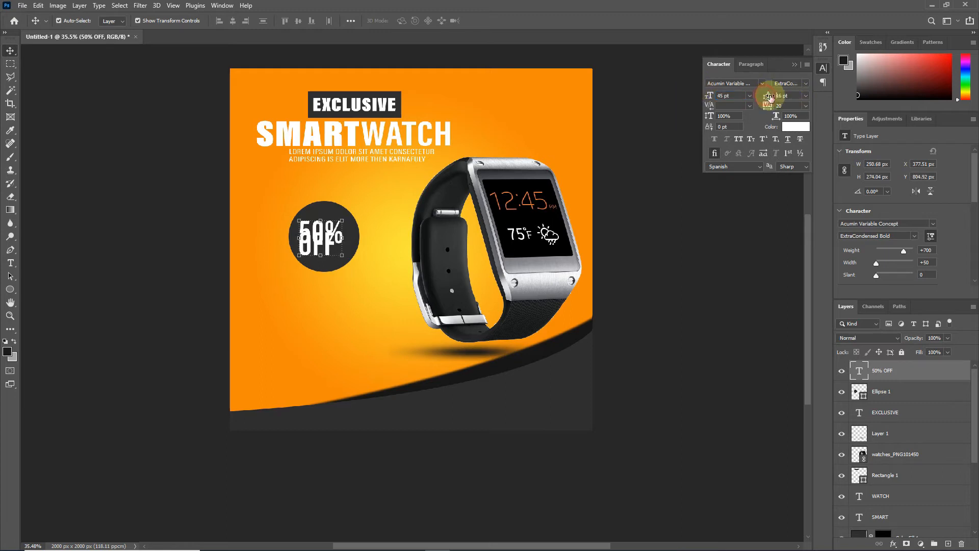
click(769, 97)
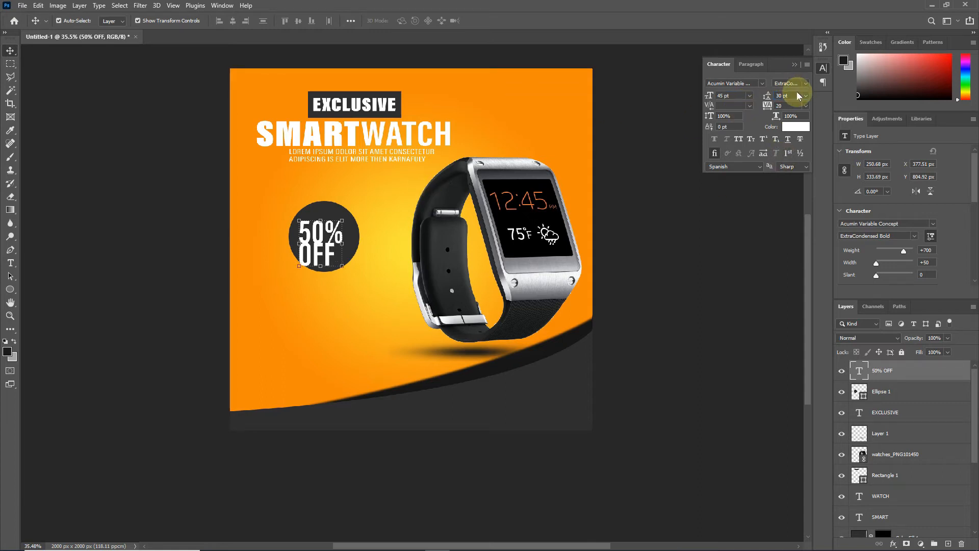
click(792, 94)
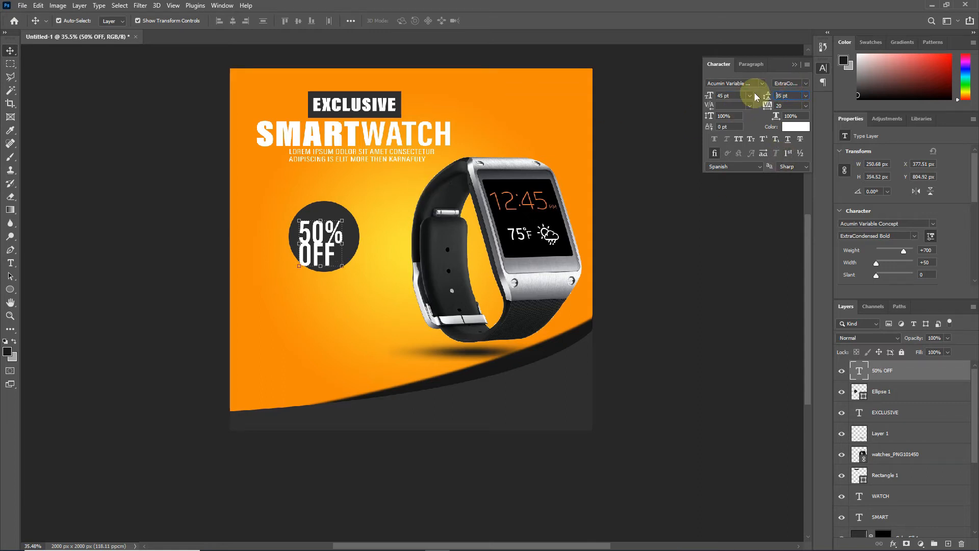
drag(333, 239, 337, 230)
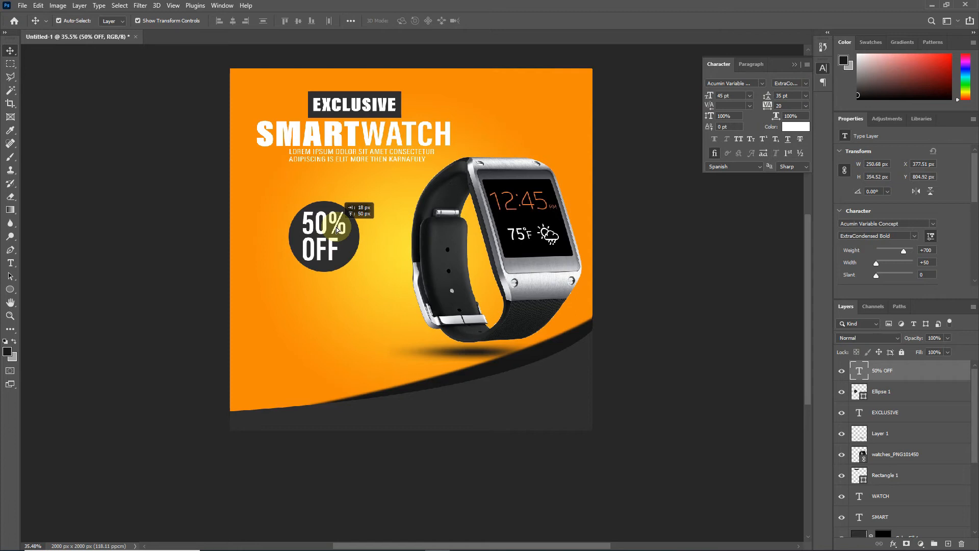
- Move the circle and its 50% OFF text together up and left, under the start of the title
shift+click(881, 391)
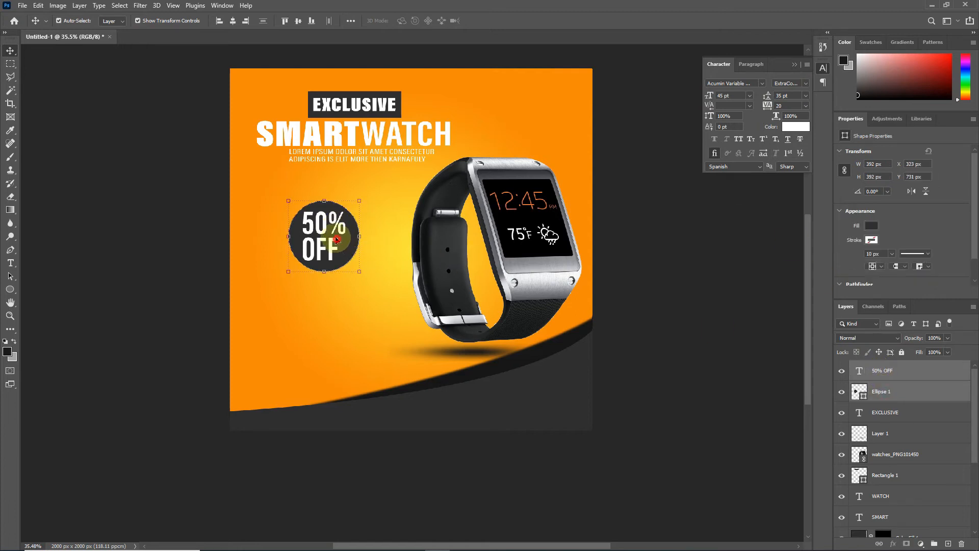
drag(339, 238, 307, 215)
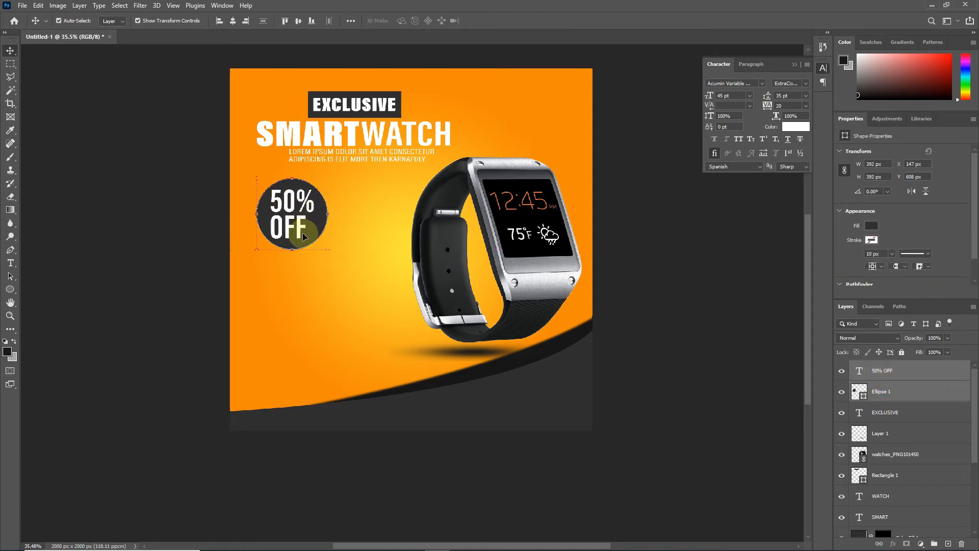
click(304, 293)
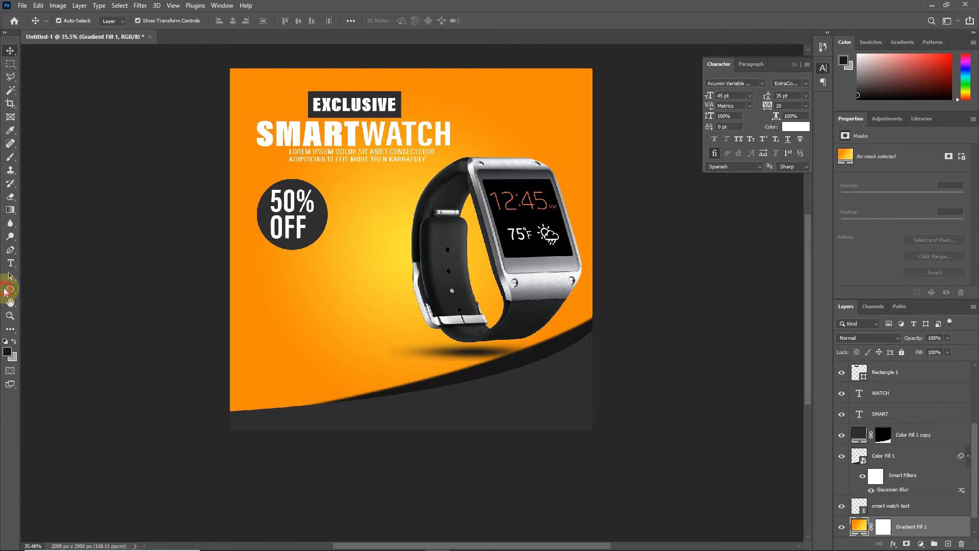
- Draw a dark grey rectangle without a stroke, about 450 × 132 px, below the 50% OFF circle
right_click(9, 290)
click(31, 286)
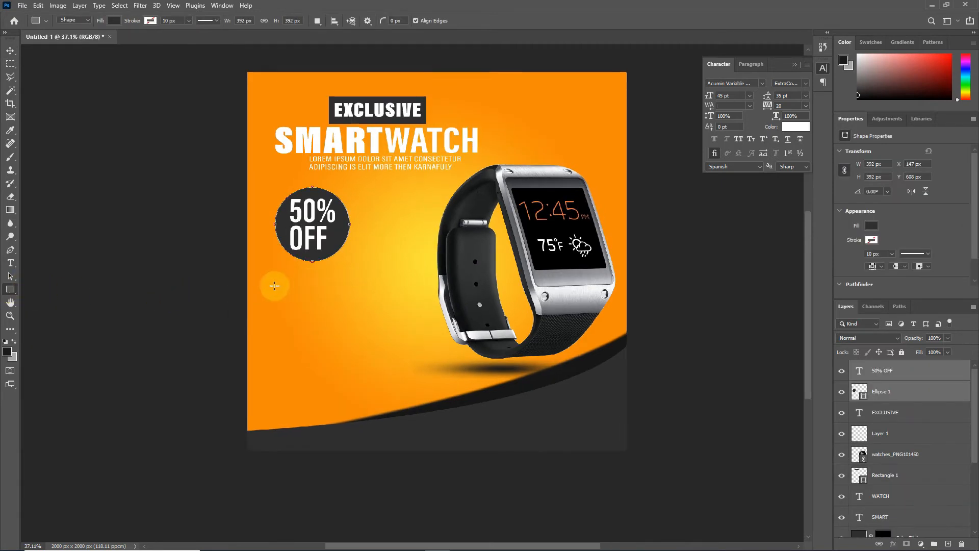
mouse_move(272, 285)
mouse_down()
mouse_move(352, 320)
mouse_move(357, 310)
mouse_up()
click(9, 51)
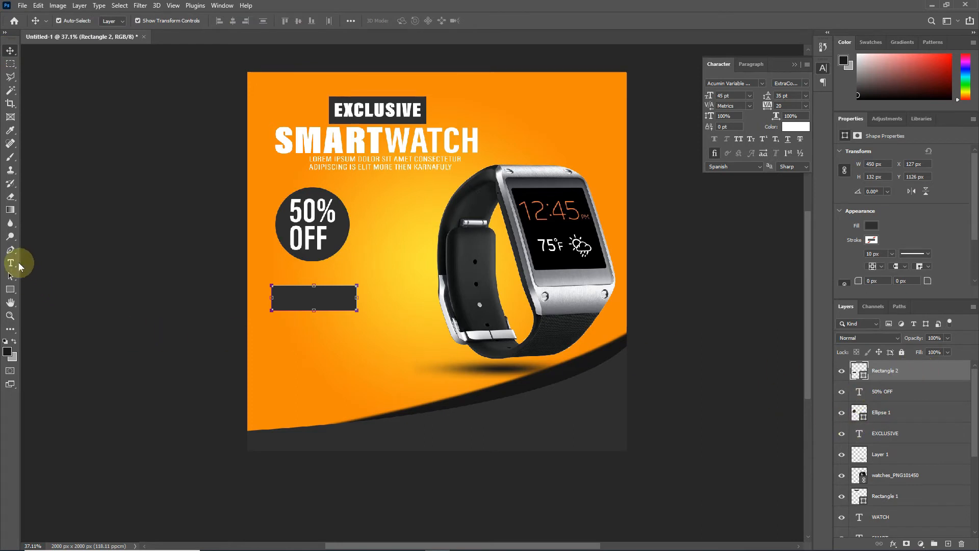
- Create a white ORDER NOW text at 45 pt just below the dark rectangle
right_click(19, 266)
click(51, 256)
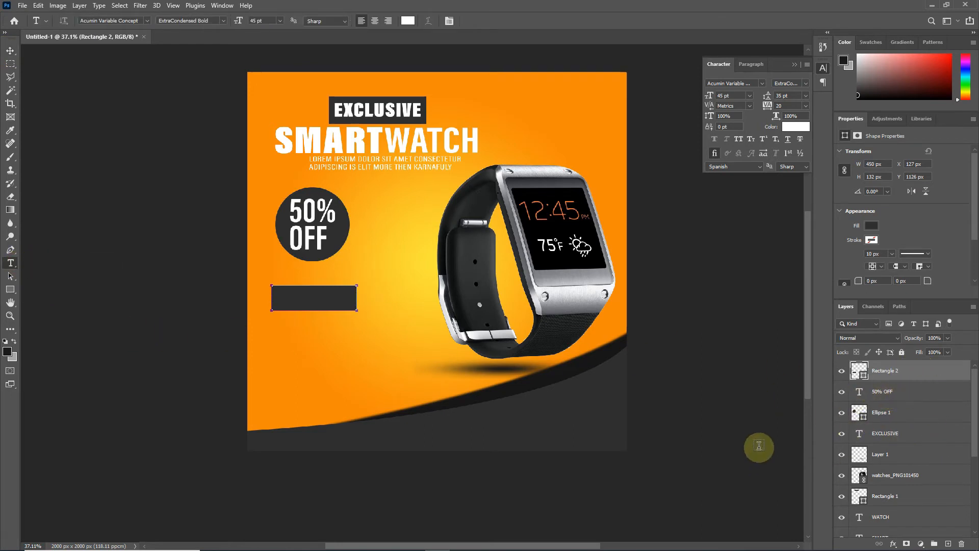
scroll(355, 350, up, 1)
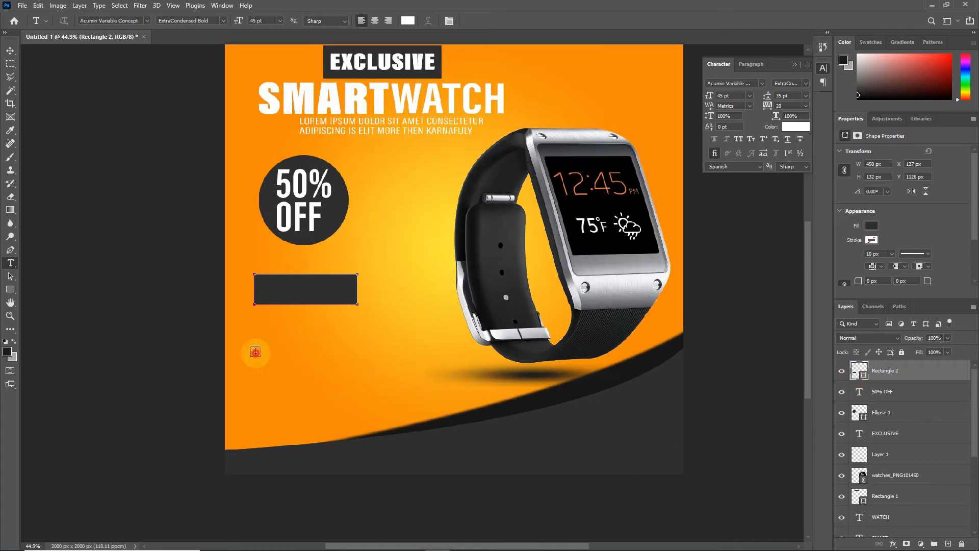
click(256, 351)
text(ORDER)
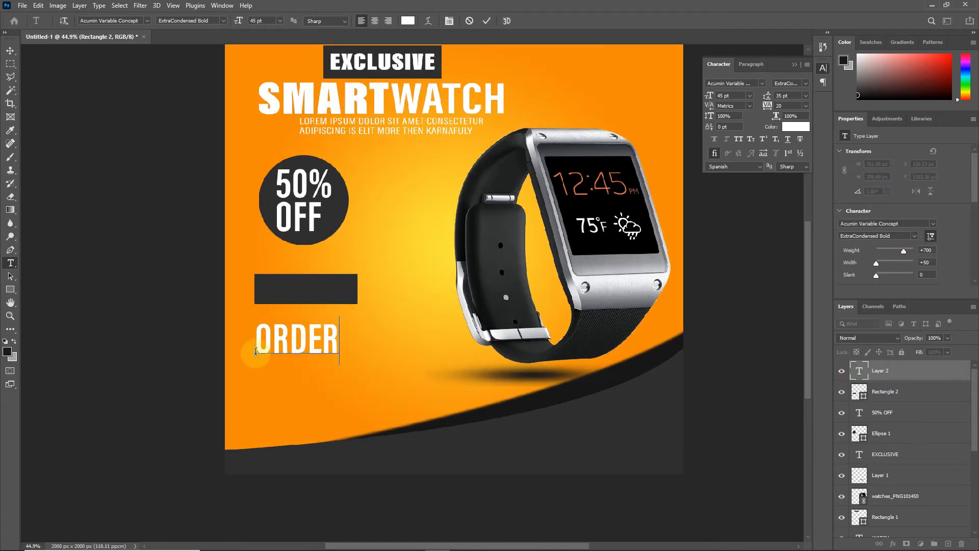
click(487, 20)
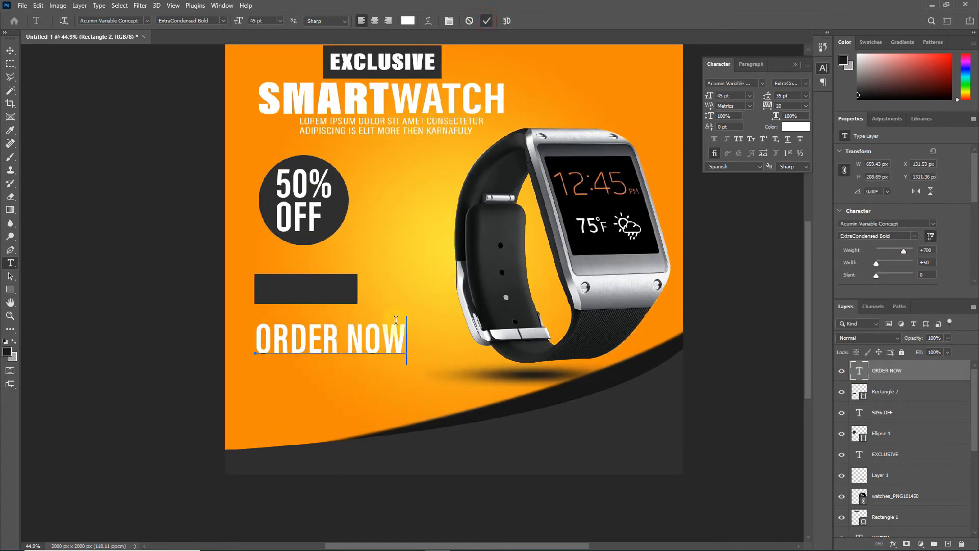
- Scale the ORDER NOW text to about 59% and place it inside the dark rectangle
scroll(396, 334, up, 1)
click(7, 50)
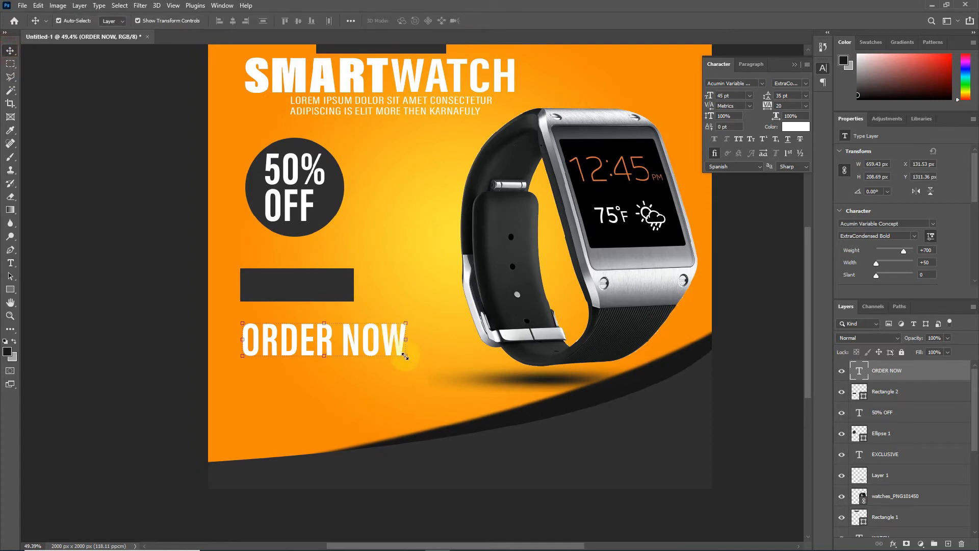
click(405, 355)
drag(402, 360, 338, 292)
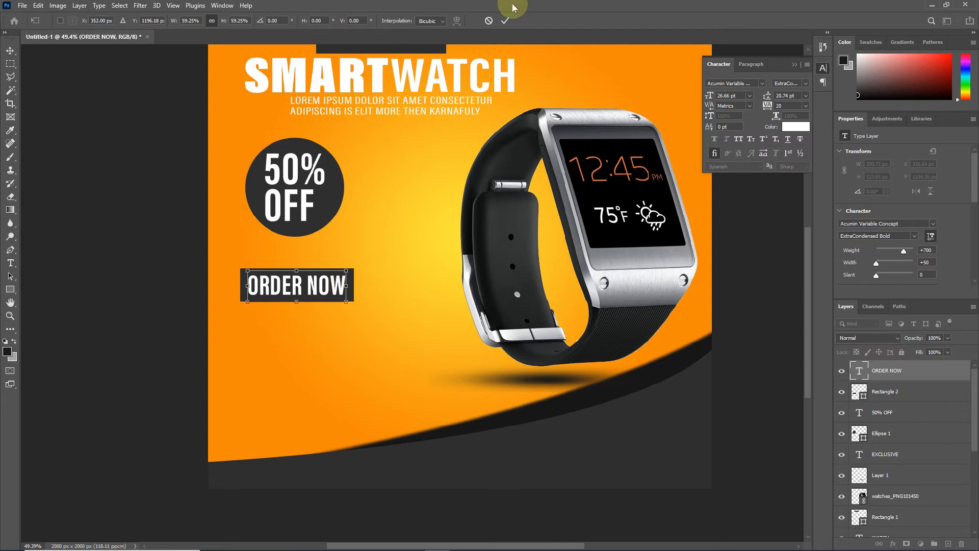
click(410, 210)
- Move the ORDER NOW text and its rectangle together up, directly beneath the 50% OFF circle
scroll(410, 214, down, 2)
drag(461, 207, 439, 216)
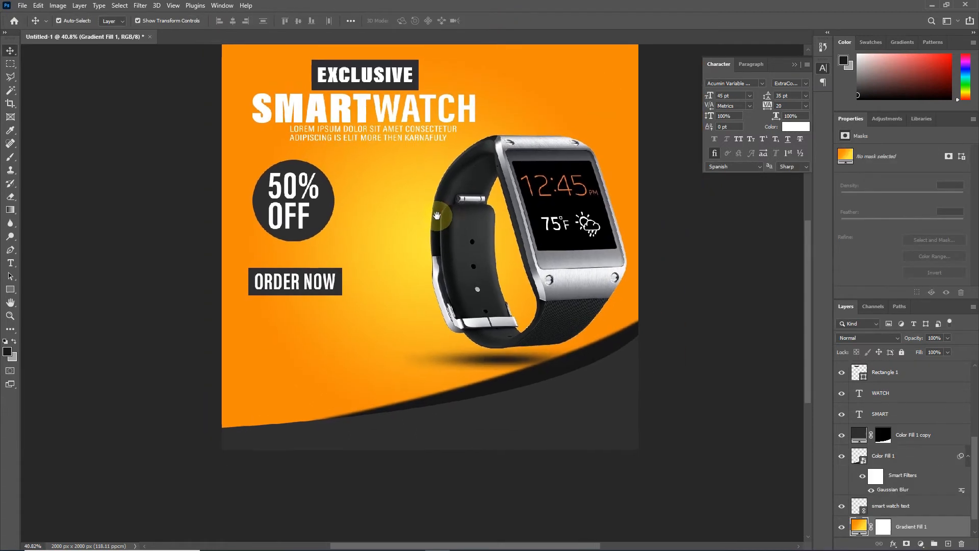
scroll(888, 396, up, 4)
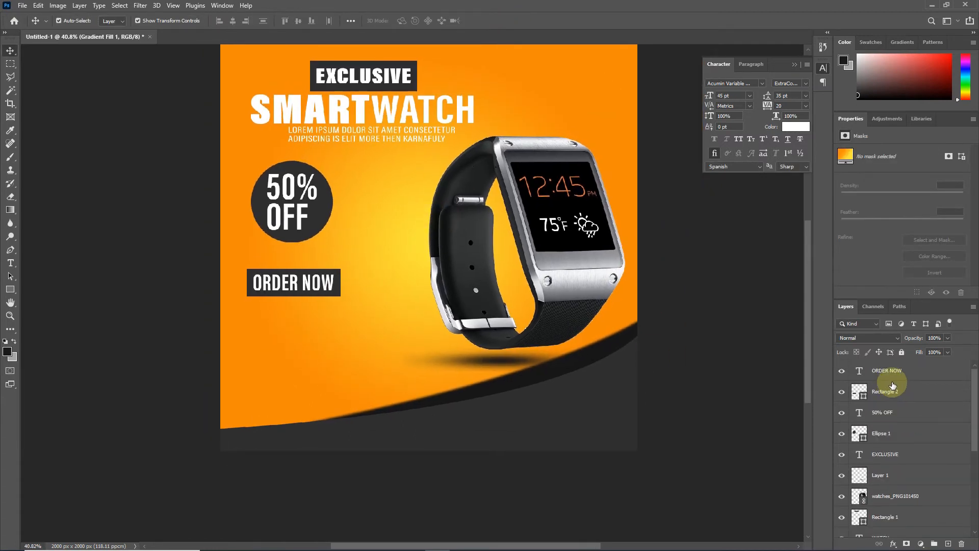
click(887, 371)
shift+click(308, 286)
drag(308, 286, 306, 263)
click(324, 325)
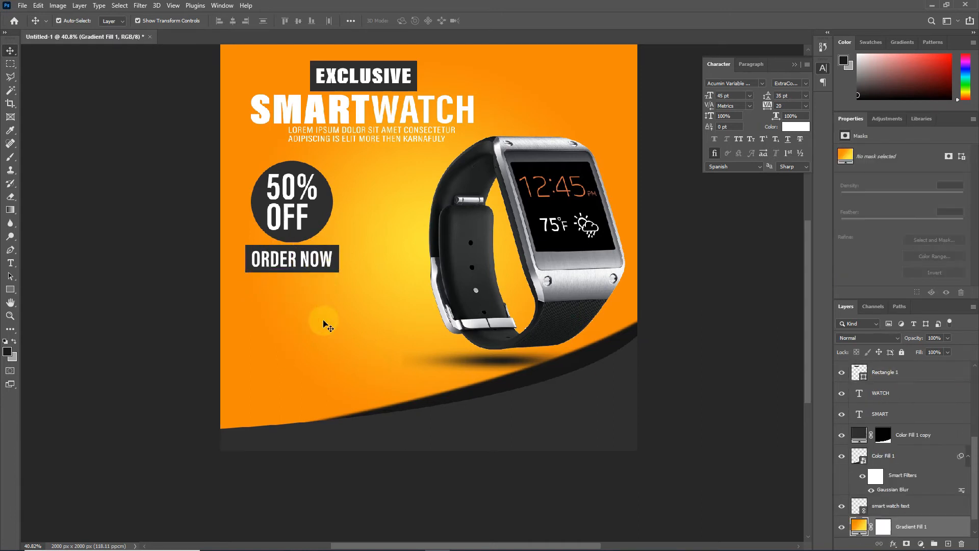
scroll(316, 327, down, 1)
drag(297, 328, 283, 332)
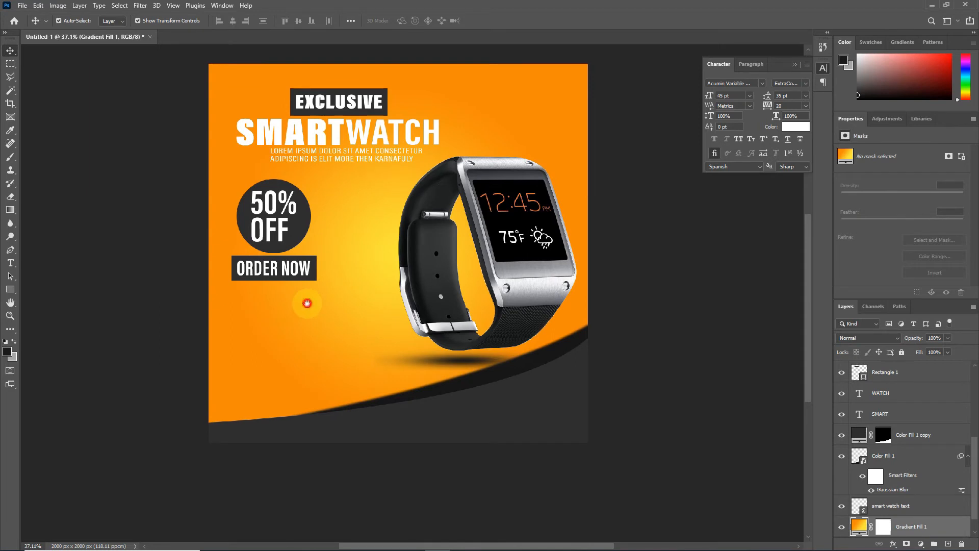
- Place the black-and-white Twitter logo as a linked image and scale it to 5%
click(23, 5)
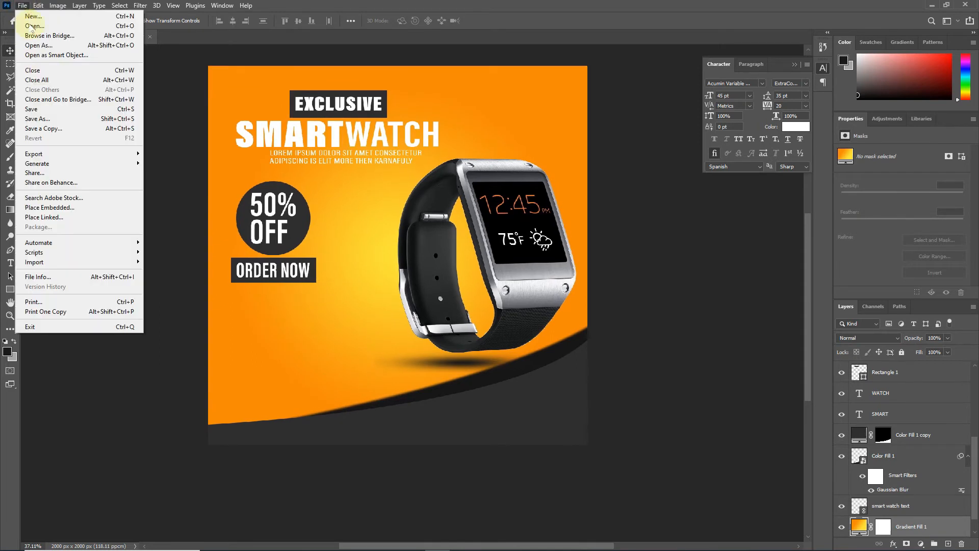
click(66, 217)
double_click(121, 88)
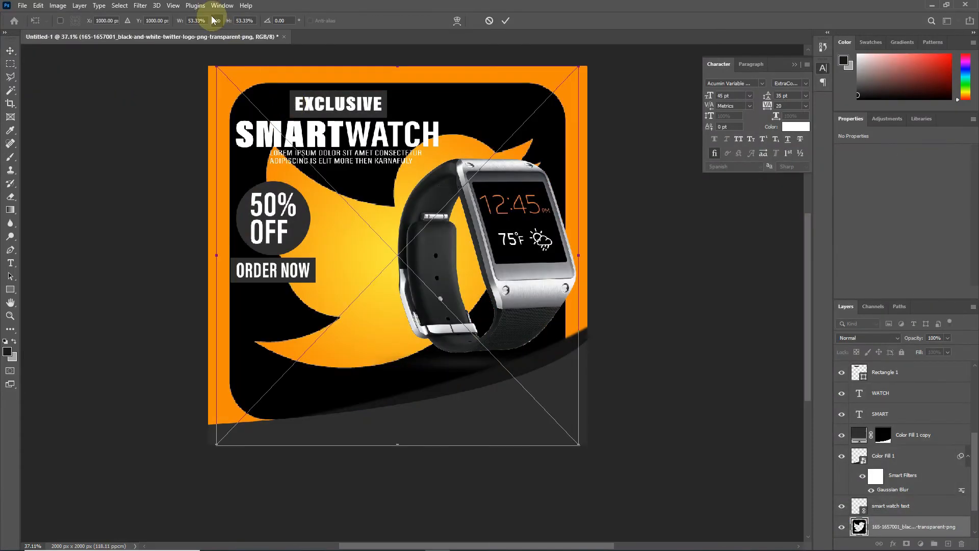
drag(253, 21, 199, 19)
text(5)
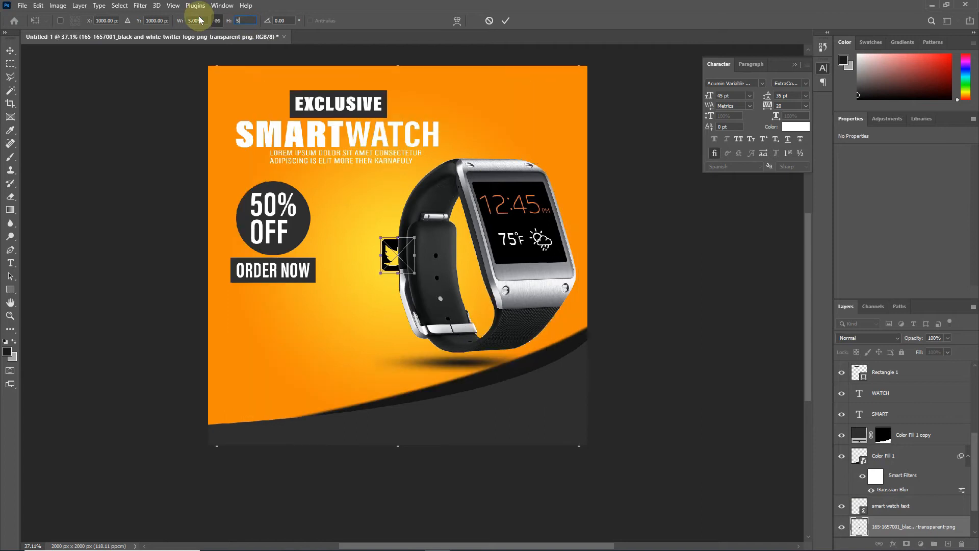
click(505, 20)
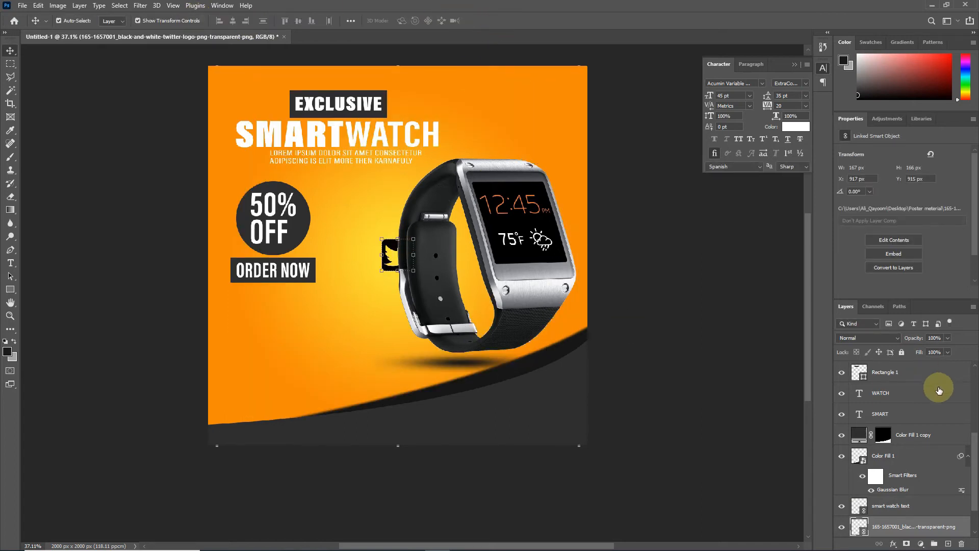
- Bring the Twitter logo layer to the top of the stack, shrink it to about 73 × 74 px and place it near the canvas's lower-left edge
drag(905, 526, 851, 361)
drag(413, 272, 229, 344)
scroll(230, 347, up, 5)
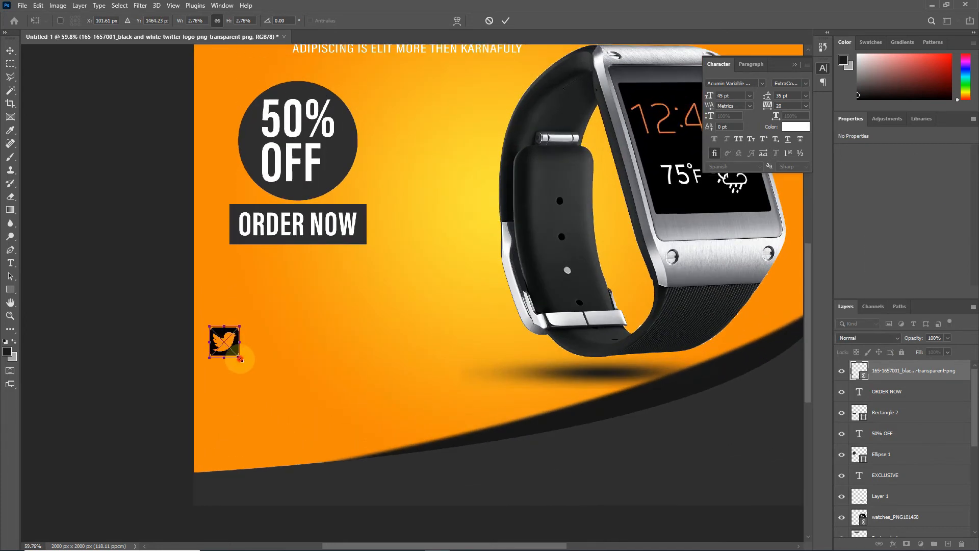
scroll(227, 342, down, 3)
drag(222, 339, 229, 359)
click(505, 20)
- Place the Gmail icon 60543 as a linked image, scaled to about 4.67%, directly below the Twitter icon
click(22, 5)
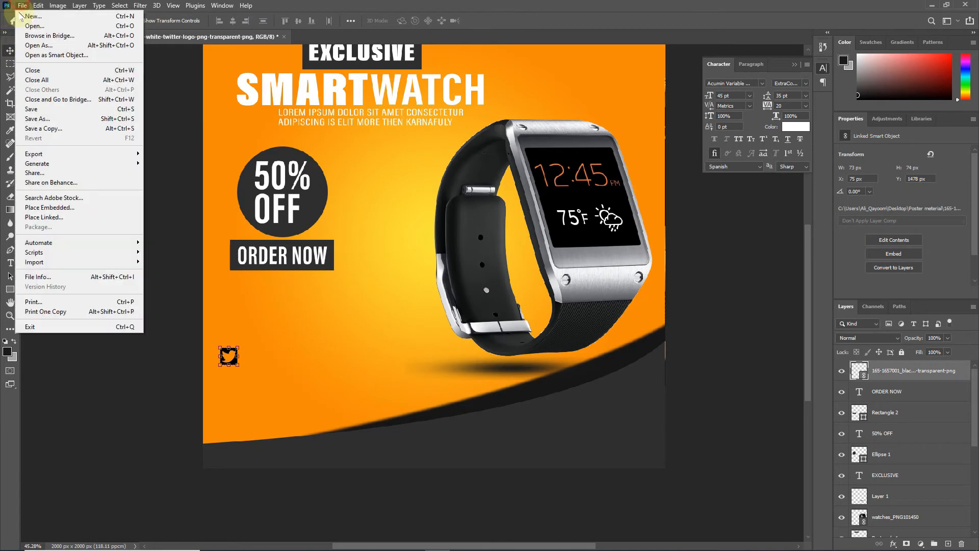
click(44, 217)
click(175, 82)
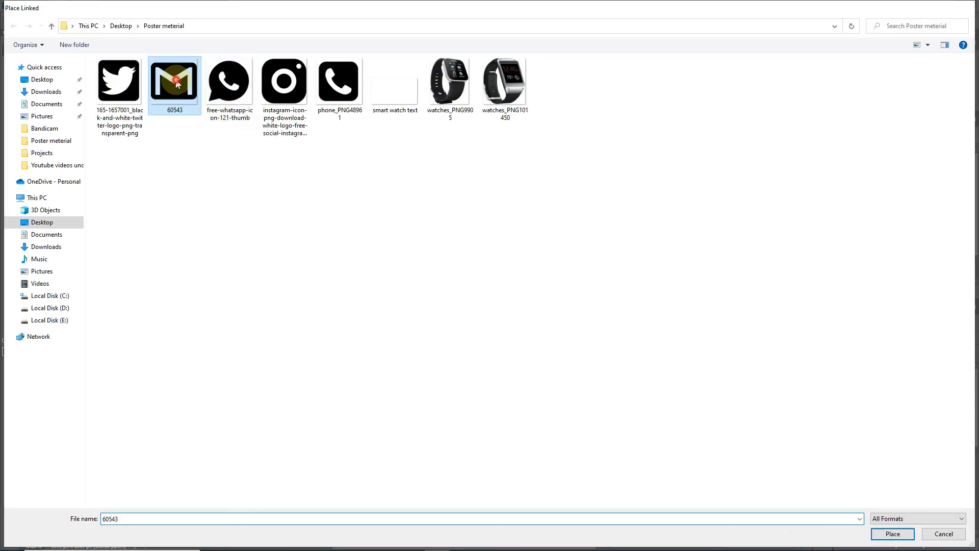
double_click(176, 82)
drag(631, 59, 232, 384)
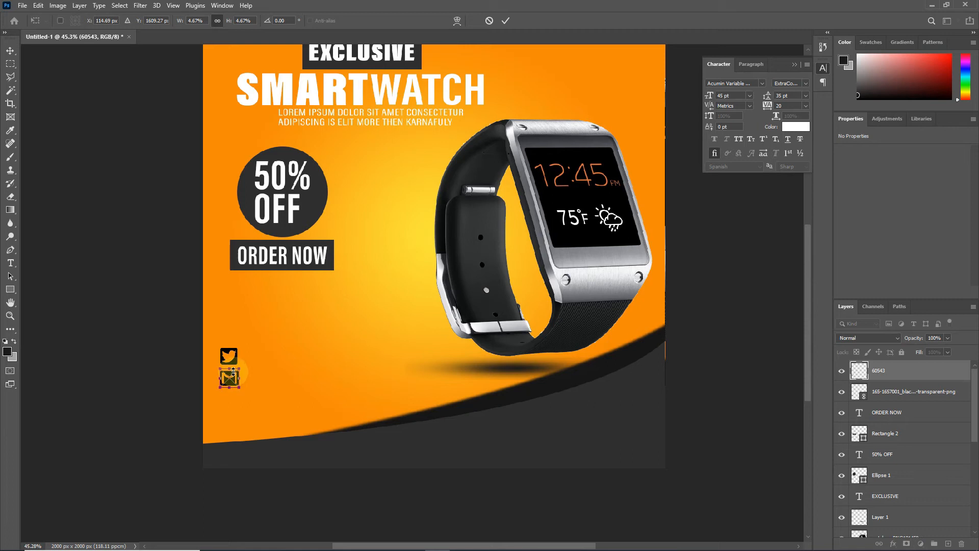
click(506, 23)
- Place the Instagram icon as a linked image, scaled to about 2.10%, directly below the Gmail icon
click(24, 6)
click(39, 218)
double_click(282, 88)
scroll(488, 203, down, 2)
drag(641, 435, 304, 369)
scroll(279, 361, up, 3)
scroll(292, 358, up, 3)
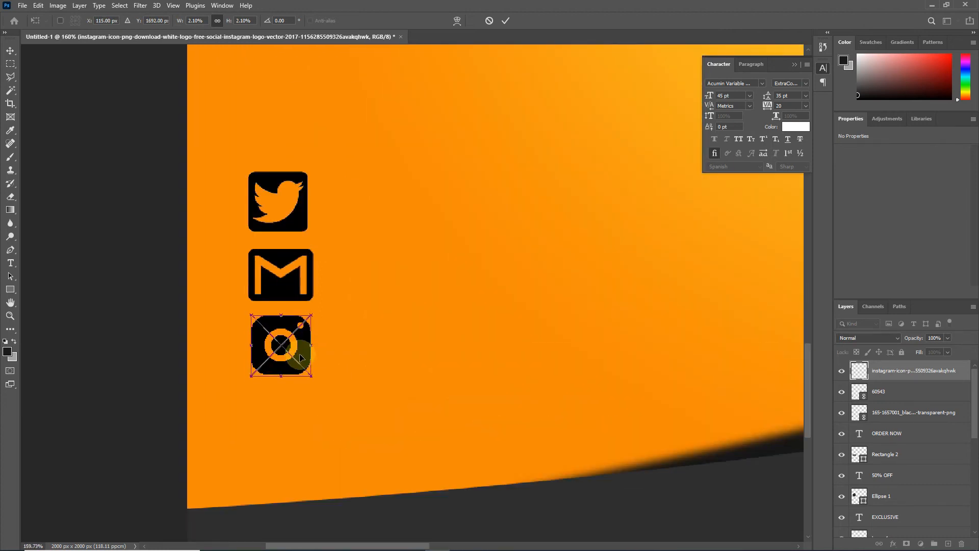
click(505, 20)
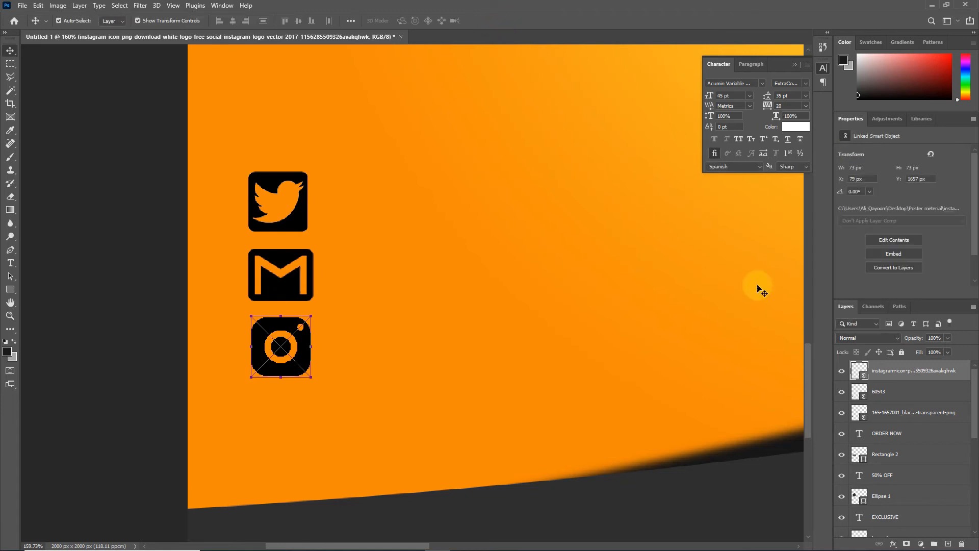
- Set the opacity of the Twitter, Gmail and Instagram icon layers to 50%
shift+click(889, 415)
click(933, 337)
text(50)
key(Return)
click(729, 494)
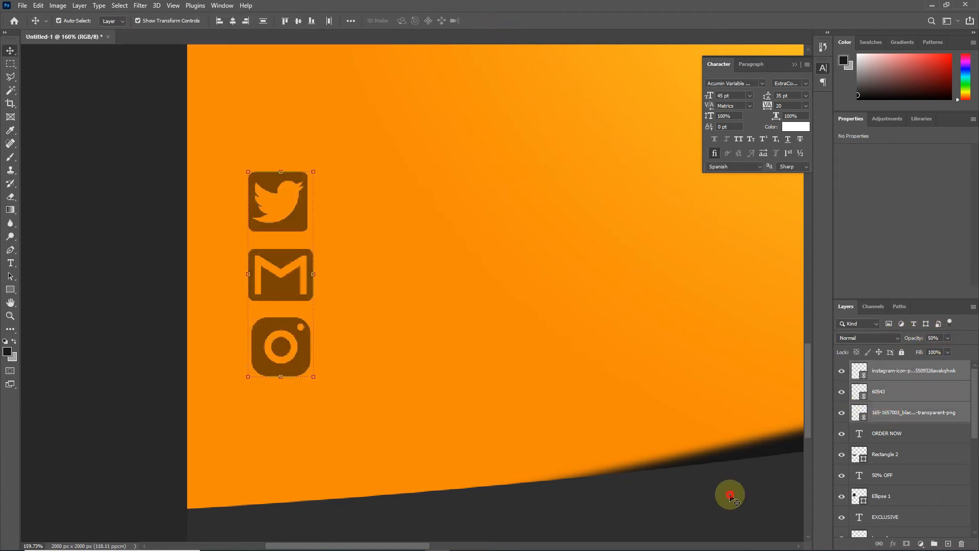
- Create a white Q_GRAFIX text above all icon layers, starting beside the Twitter icon
scroll(966, 438, up, 3)
click(926, 392)
scroll(561, 367, down, 6)
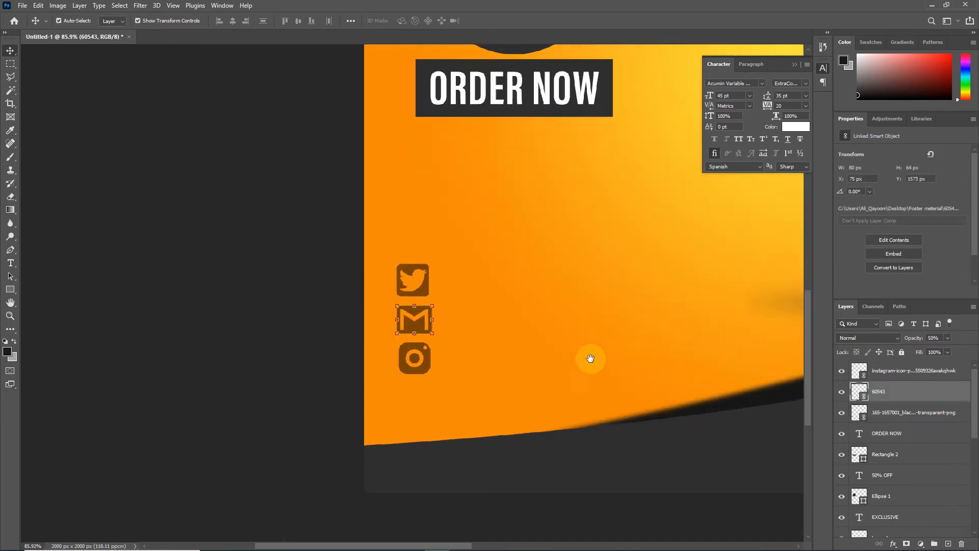
drag(588, 359, 332, 349)
scroll(332, 349, down, 4)
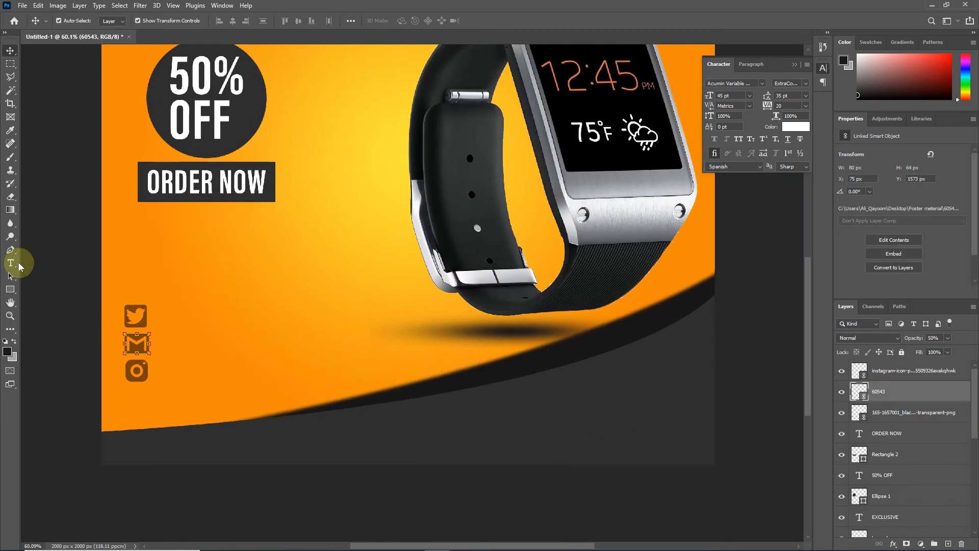
click(20, 264)
click(59, 263)
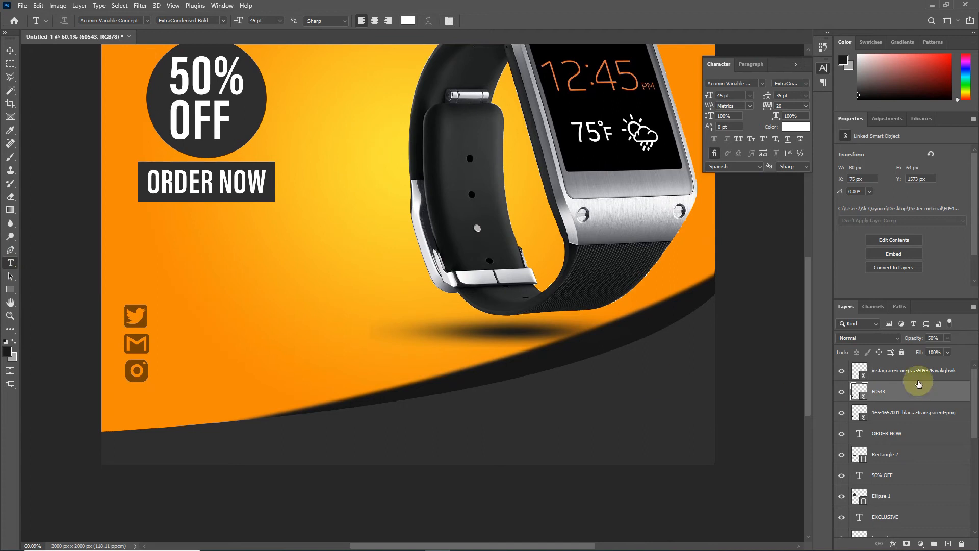
click(912, 371)
click(170, 312)
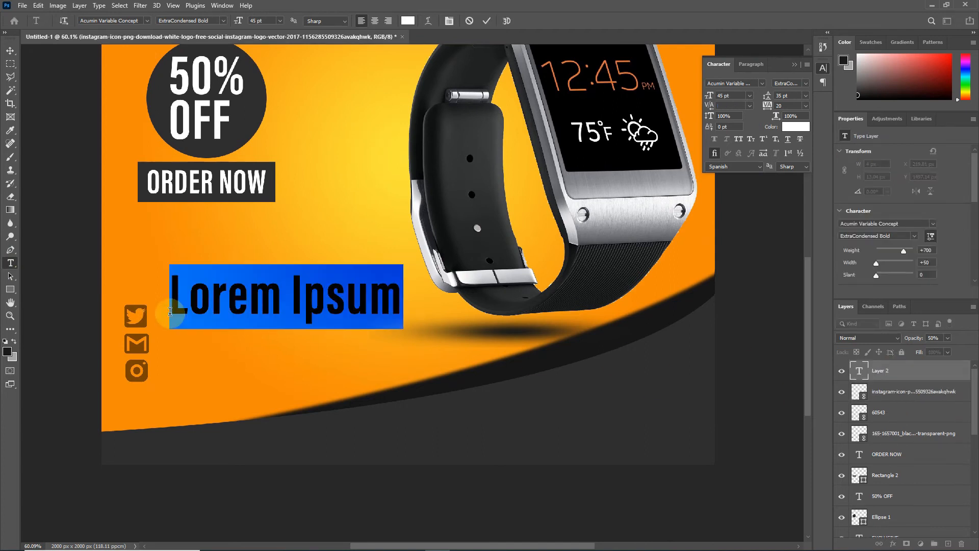
text(0)
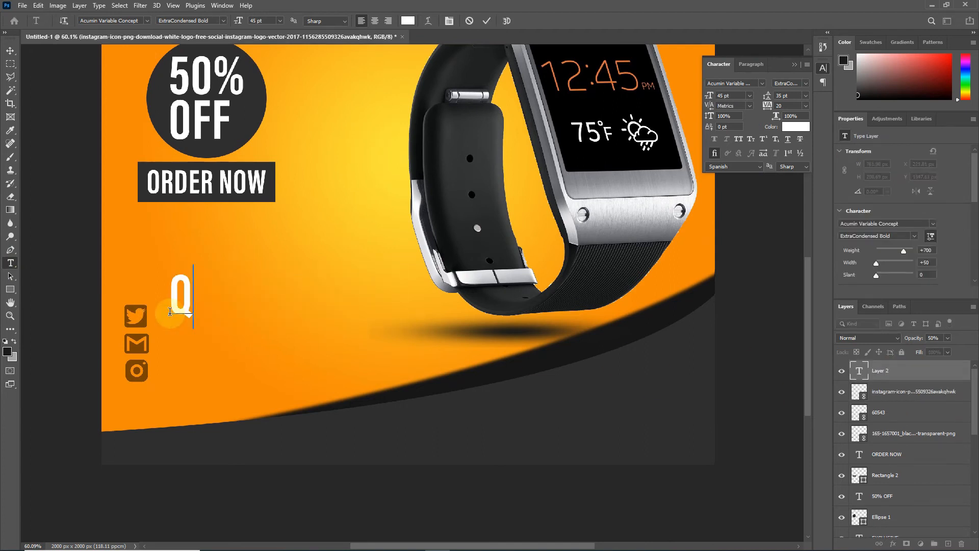
text(_GRAF)
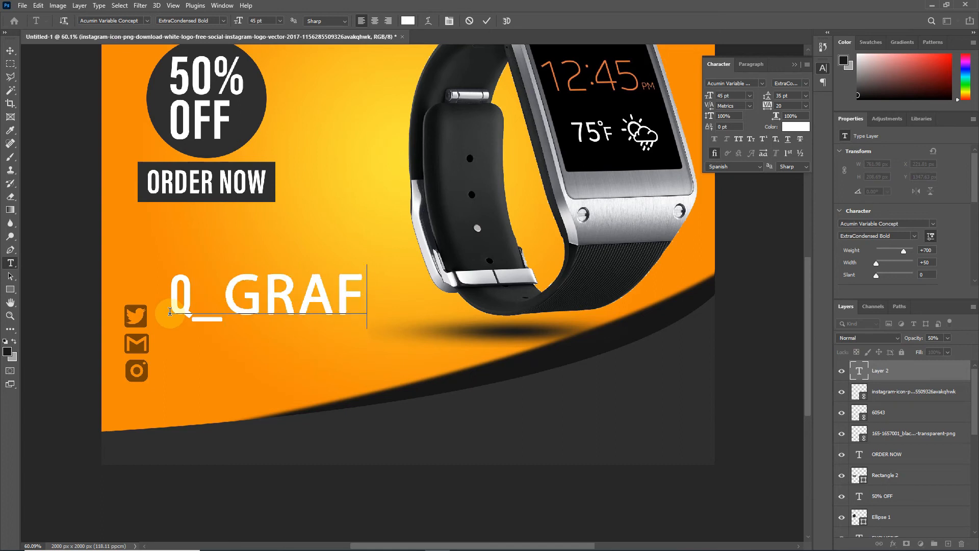
click(487, 21)
- Change the Q_GRAFIX text's font to Book Antiqua Regular
click(734, 83)
click(762, 83)
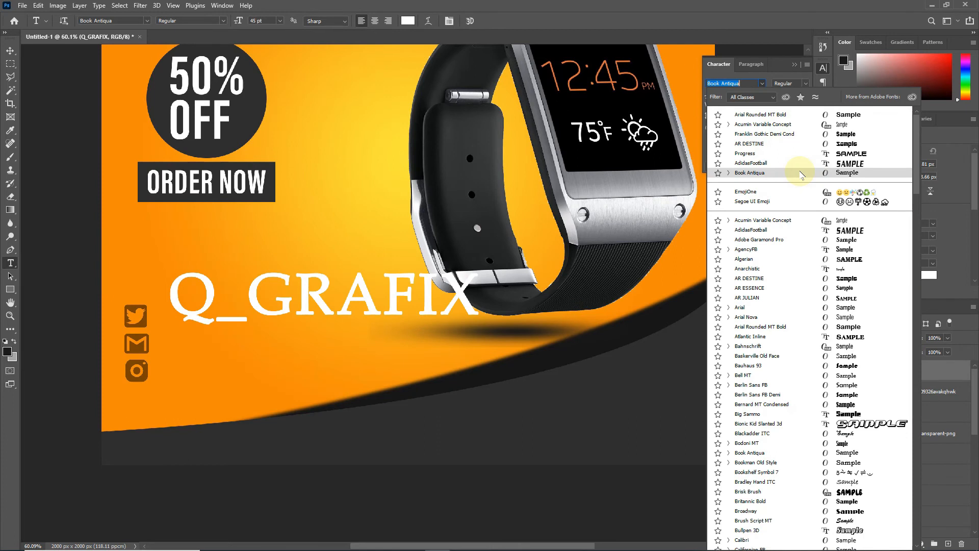
click(801, 175)
- Scale the Q_GRAFIX text to about 29.68% and align it beside the Twitter icon
click(8, 52)
scroll(351, 283, up, 1)
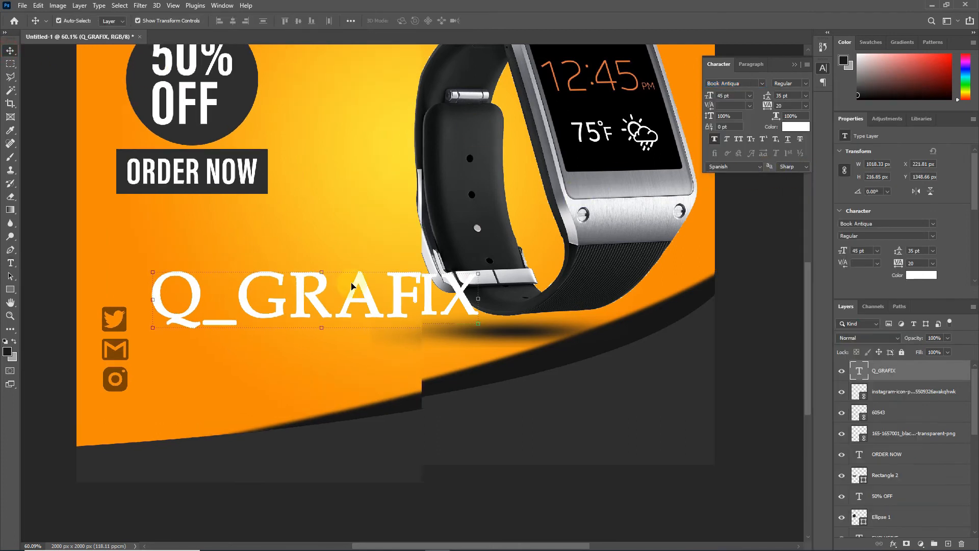
key(ctrl+t)
drag(486, 272, 220, 325)
click(505, 21)
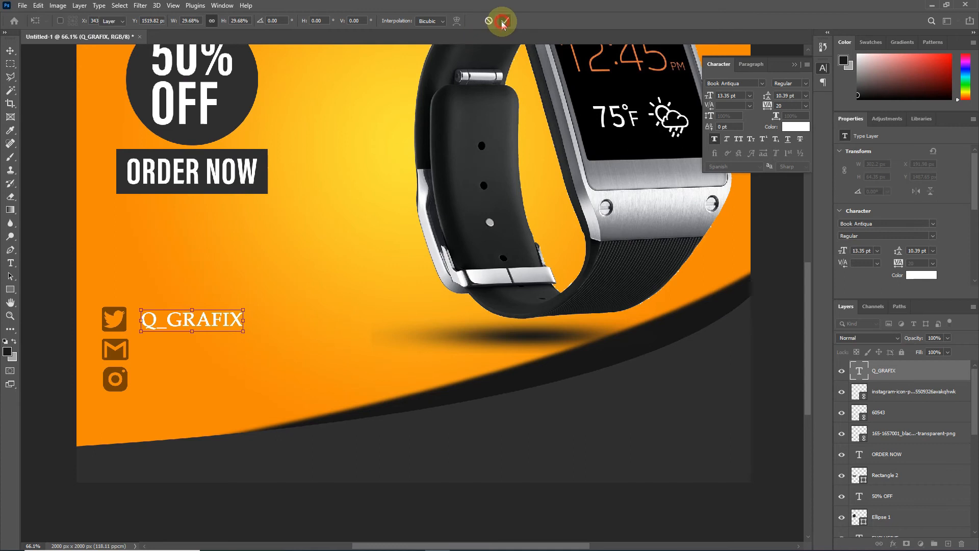
- Set the Q_GRAFIX text layer's opacity to 70%
double_click(218, 321)
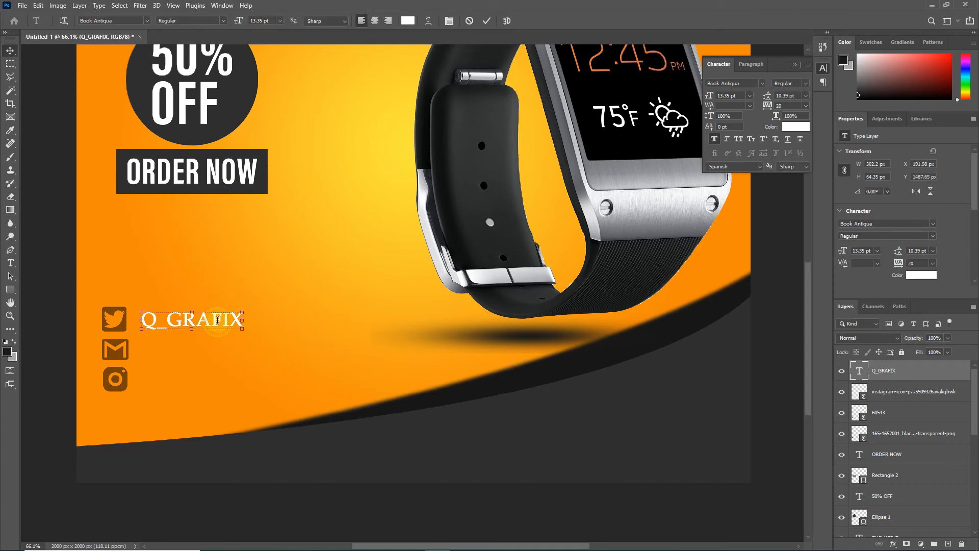
click(487, 22)
drag(940, 337, 880, 336)
text(70)
key(Return)
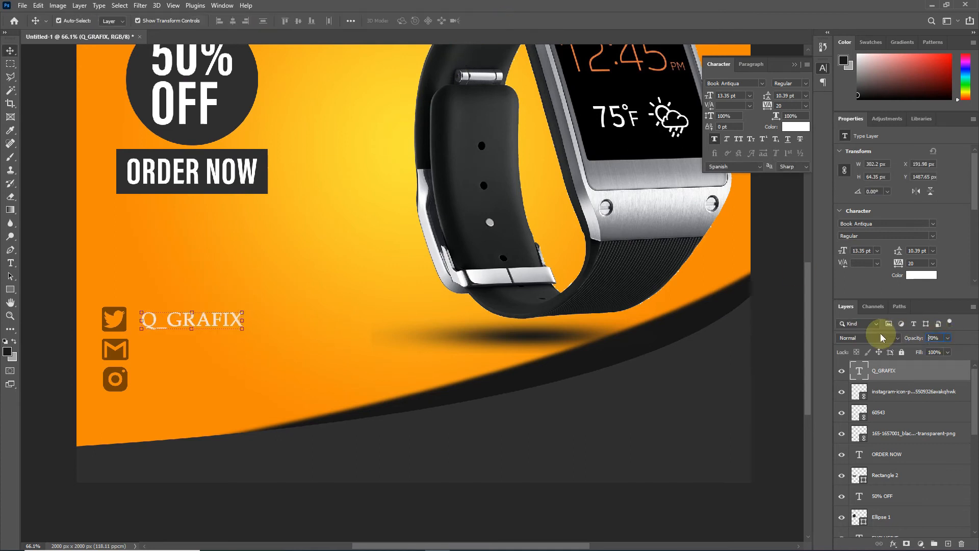
- Duplicate the Q_GRAFIX text beside the Gmail icon and replace its wording with the contact's e-mail address
drag(211, 324, 210, 350)
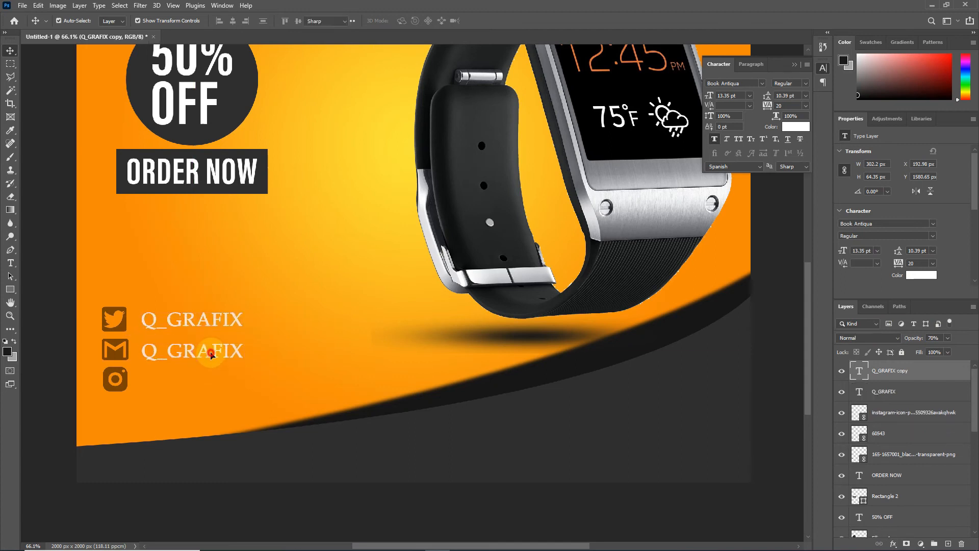
key(t)
double_click(210, 350)
key(BackSpace)
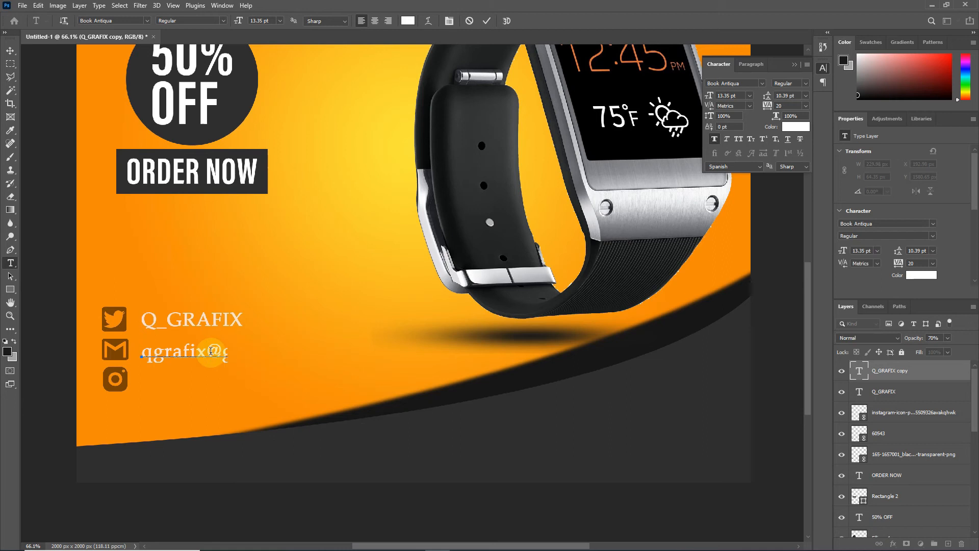
click(487, 21)
- Duplicate the e-mail text beside the Instagram icon and replace its wording with Q.grafix
key(v)
drag(248, 357, 247, 386)
key(t)
double_click(245, 380)
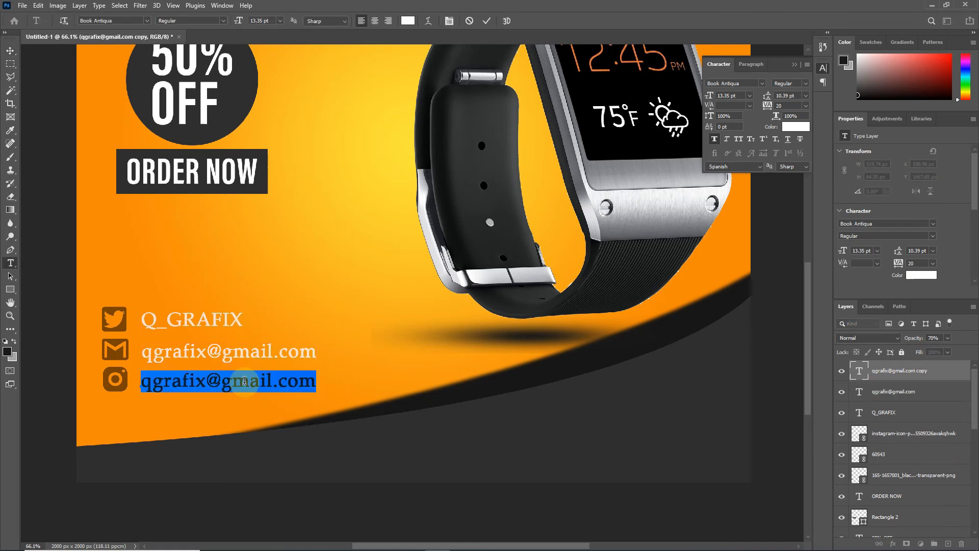
text(Q.grafi)
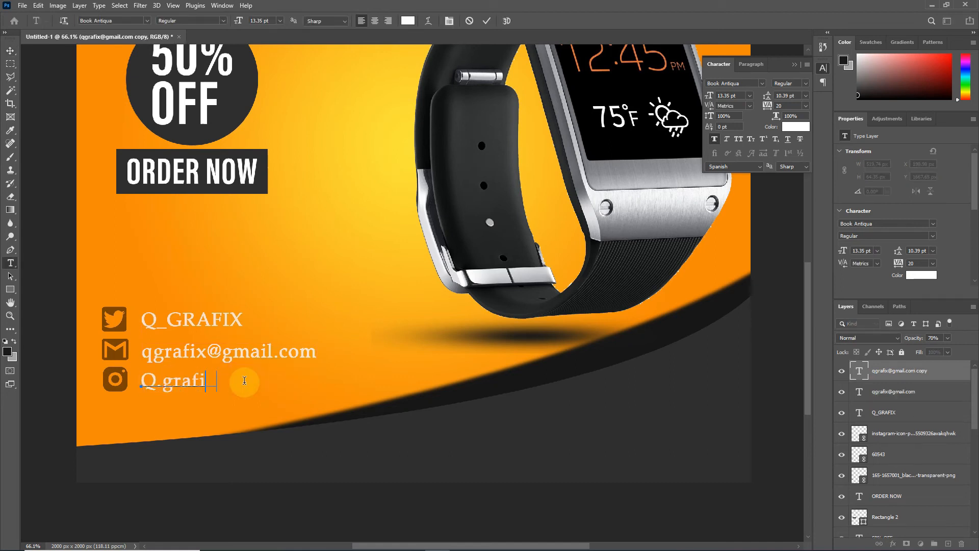
text(v)
- Place the phone_PNG48961 image as a linked object, scaled to about 1.16%, on the dark band below the watch
scroll(293, 249, down, 2)
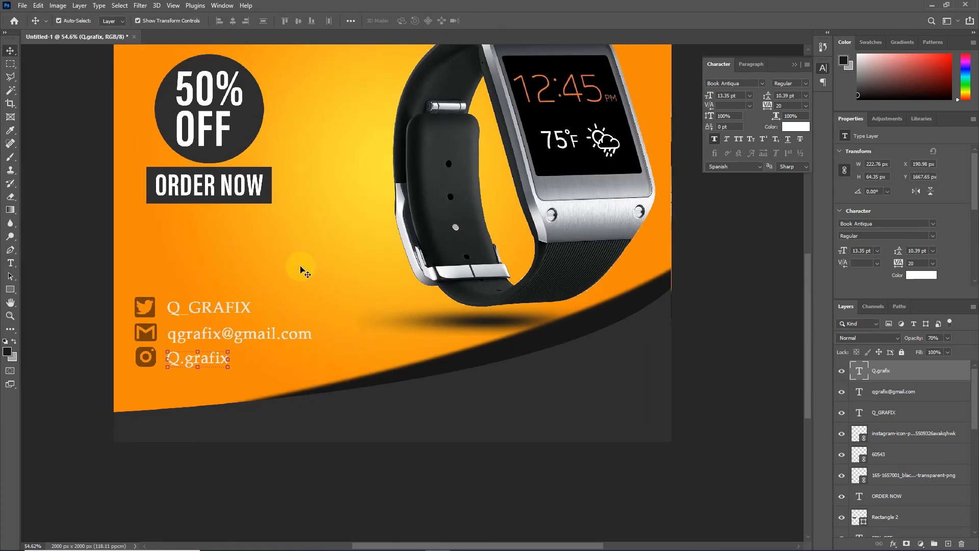
scroll(376, 331, down, 3)
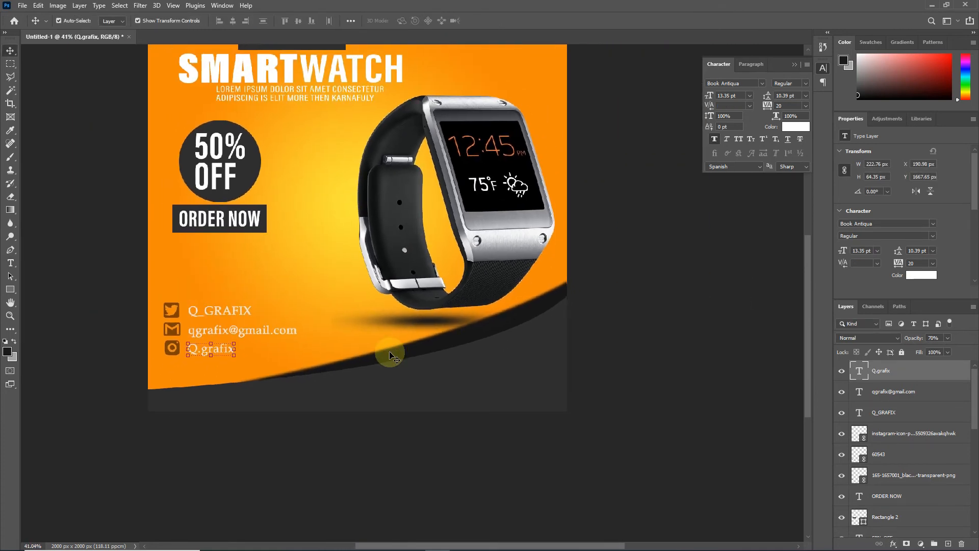
click(20, 5)
click(44, 218)
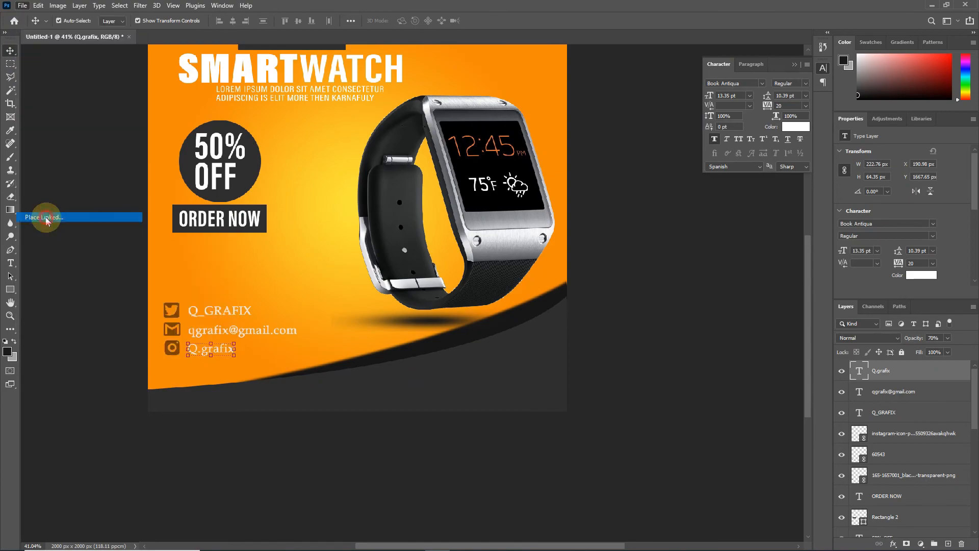
double_click(326, 87)
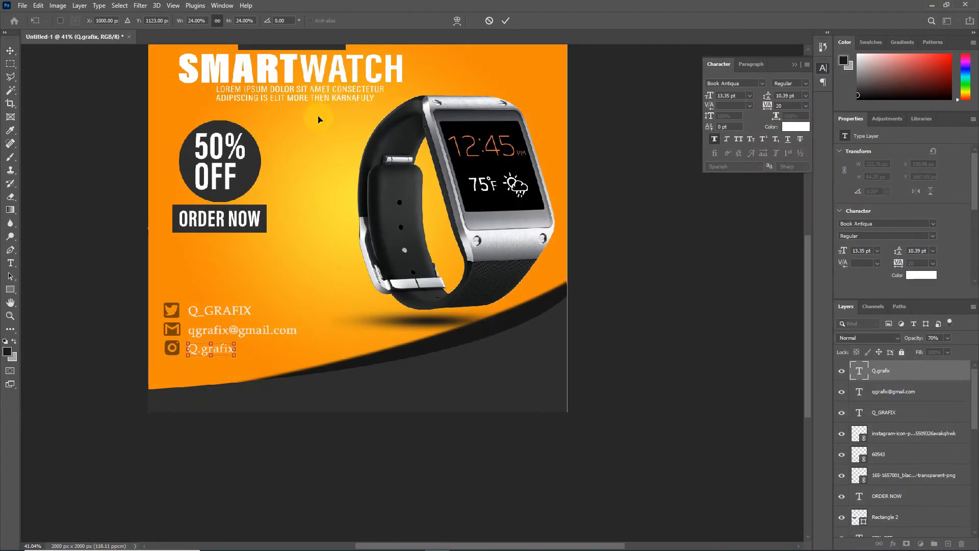
drag(544, 390, 415, 342)
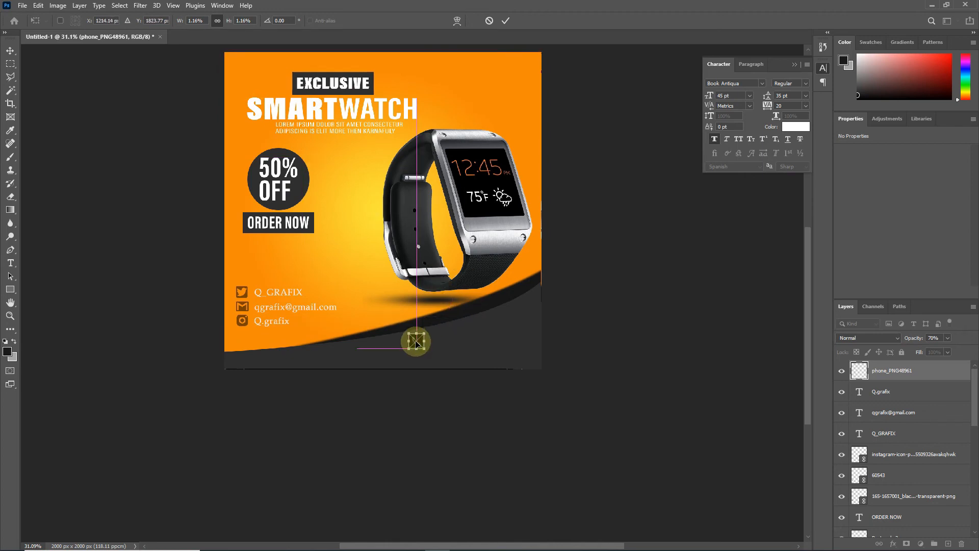
click(506, 21)
- Set the phone icon's blend mode to Divide with 50% opacity and move it slightly lower on the dark band
scroll(515, 147, down, 2)
scroll(504, 361, up, 2)
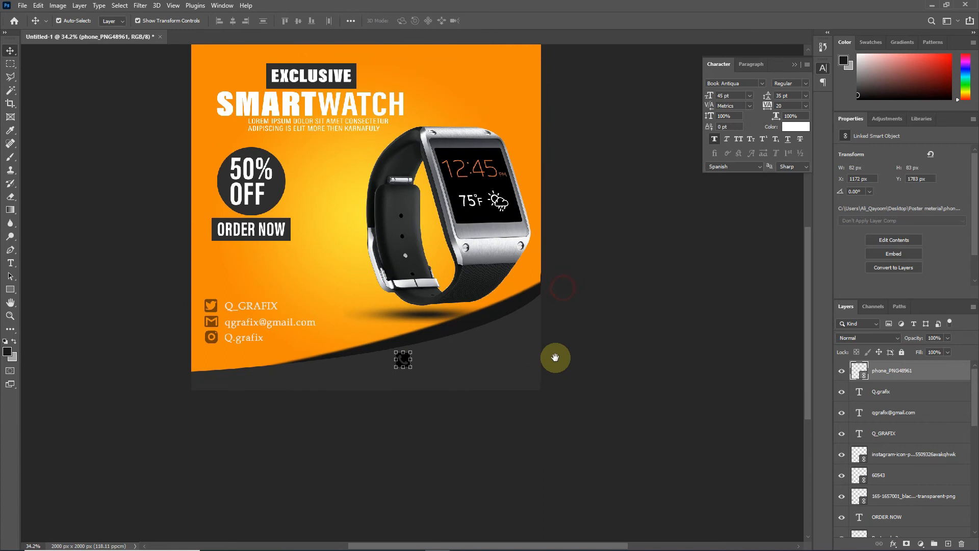
click(863, 337)
click(867, 503)
click(483, 442)
scroll(470, 416, up, 1)
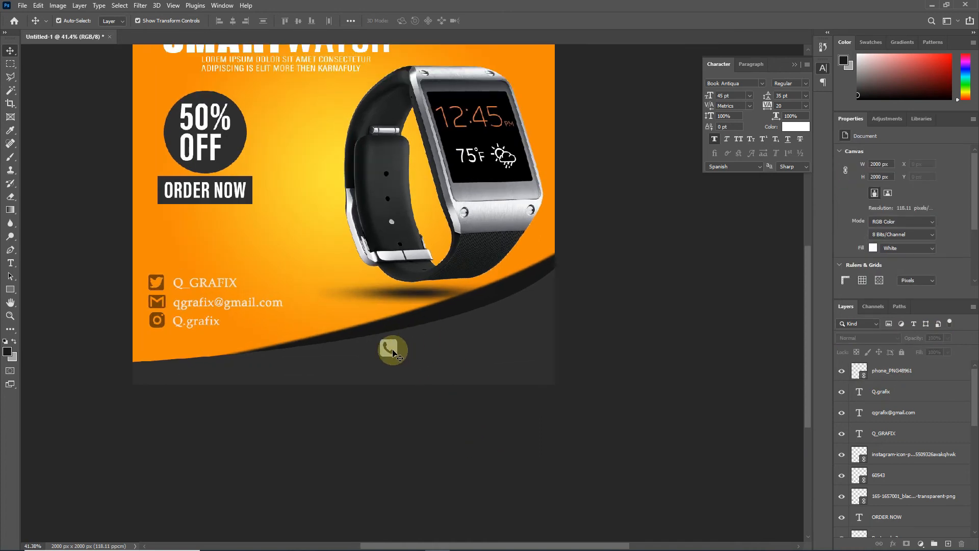
drag(393, 353, 390, 359)
- Add a white 45 pt Book Antiqua text with the contact's phone number near the phone icon
click(11, 262)
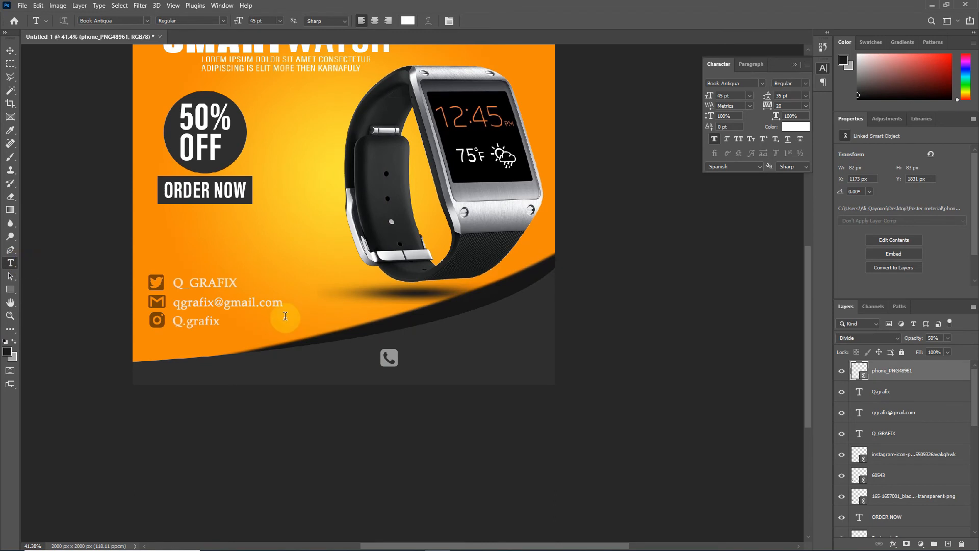
click(444, 346)
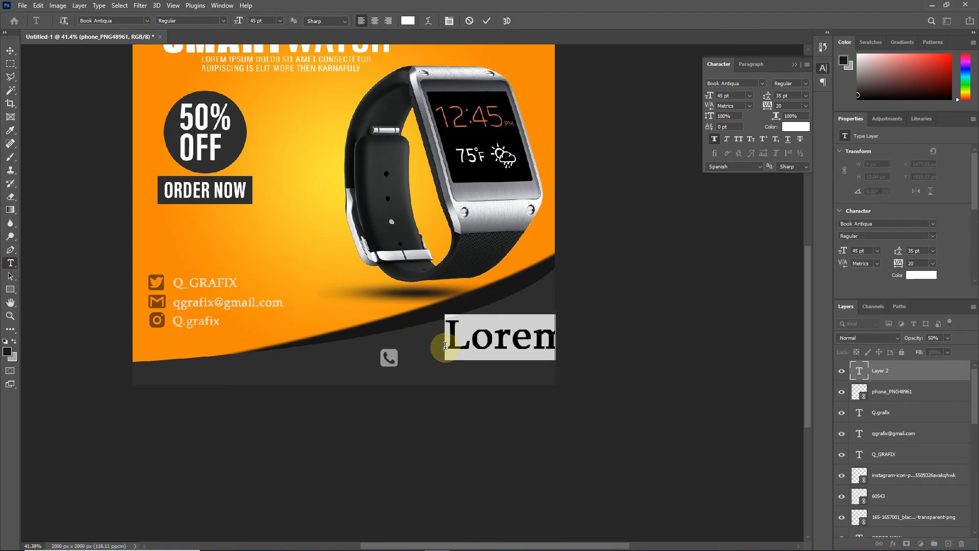
text(+92123456789)
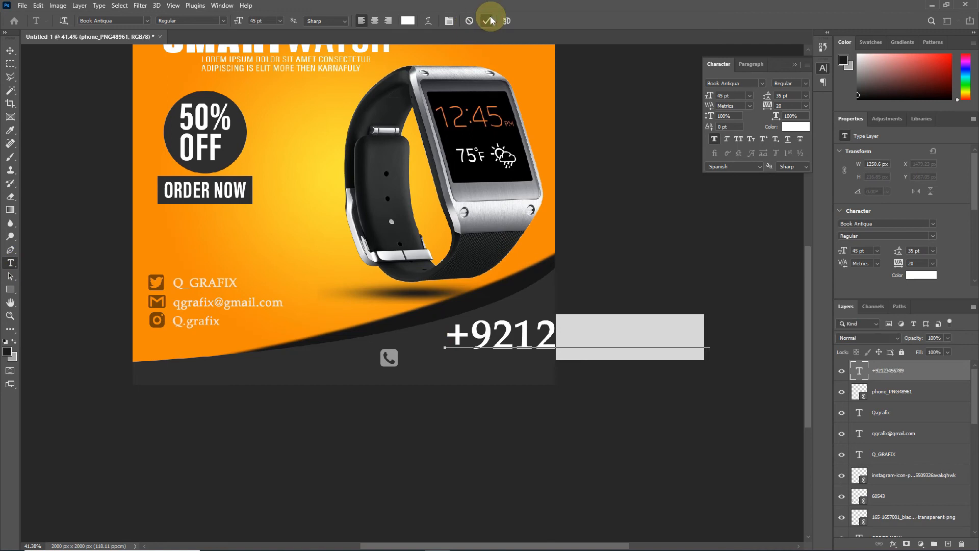
click(491, 21)
scroll(527, 352, up, 1)
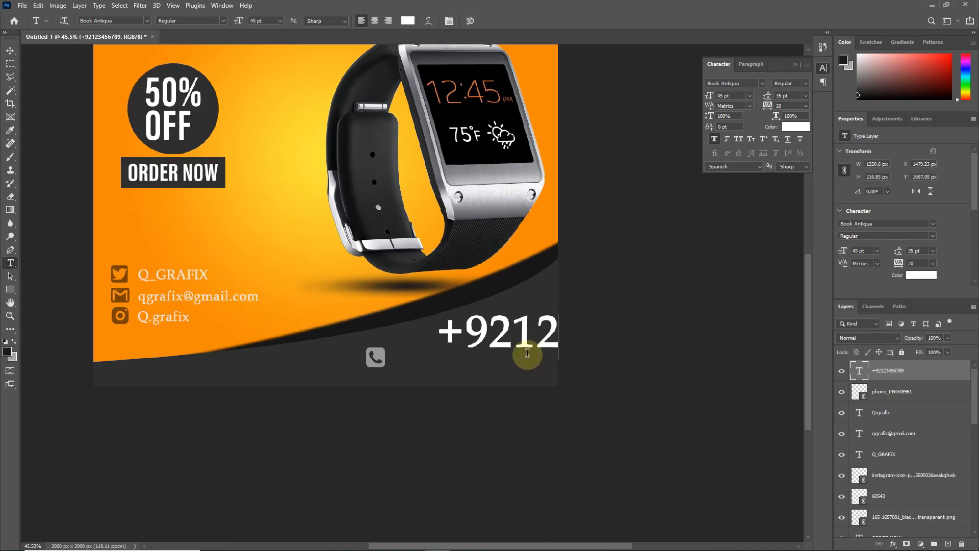
scroll(518, 330, down, 1)
- Scale the phone number text down to about 17.1 pt and position it beside the phone icon
click(517, 333)
scroll(516, 332, up, 3)
drag(419, 365, 397, 365)
scroll(543, 363, up, 3)
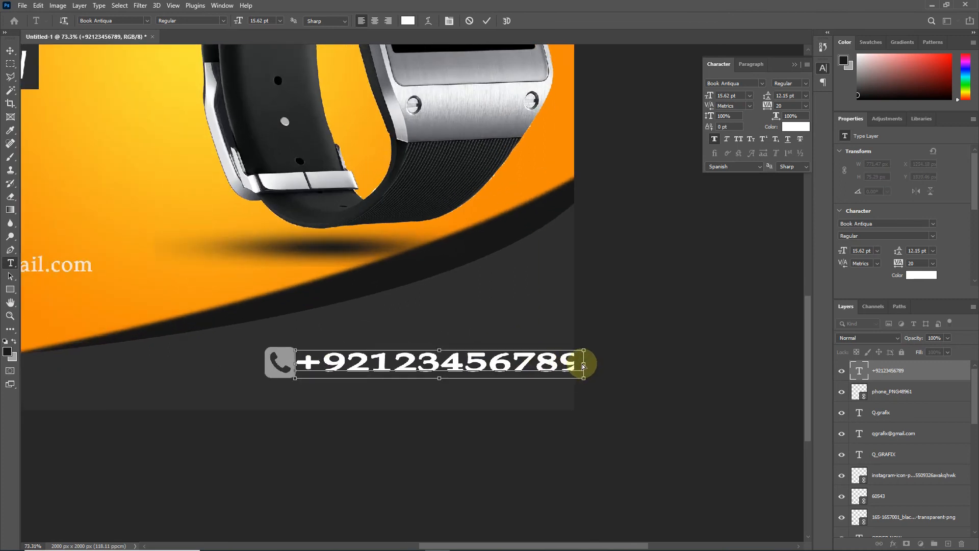
drag(585, 379, 508, 380)
drag(450, 367, 452, 367)
click(485, 21)
click(7, 51)
drag(303, 350, 344, 367)
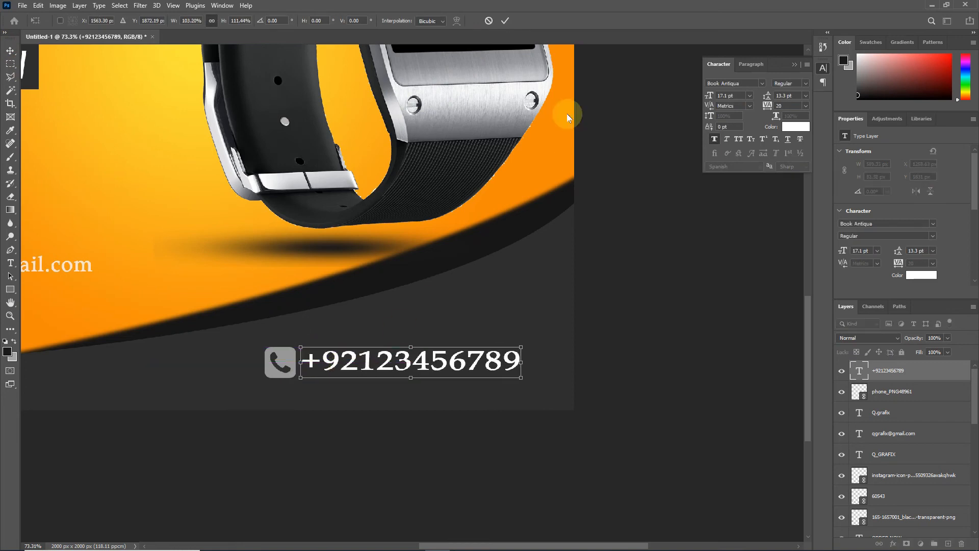
click(505, 22)
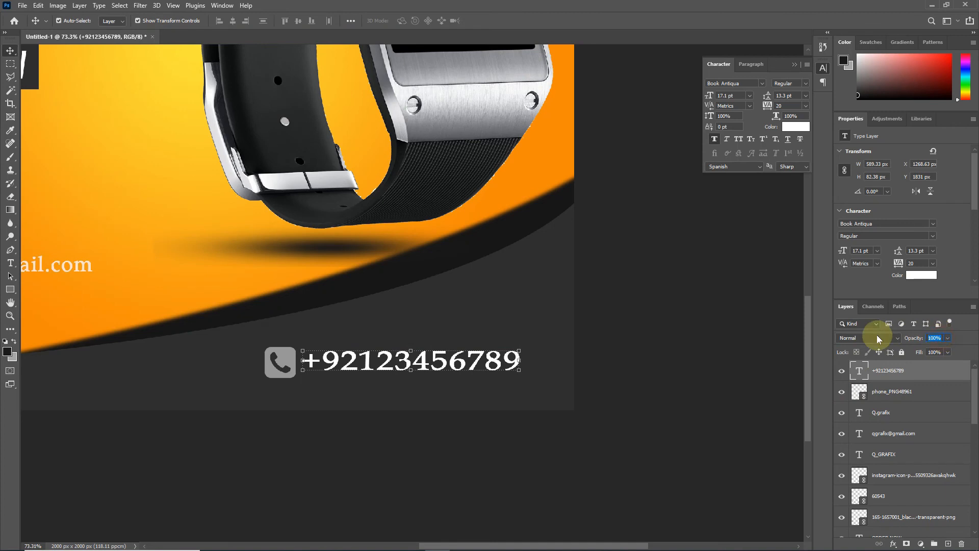
- Set the phone number text's opacity to 50% and shift it slightly down
click(620, 372)
scroll(621, 372, down, 3)
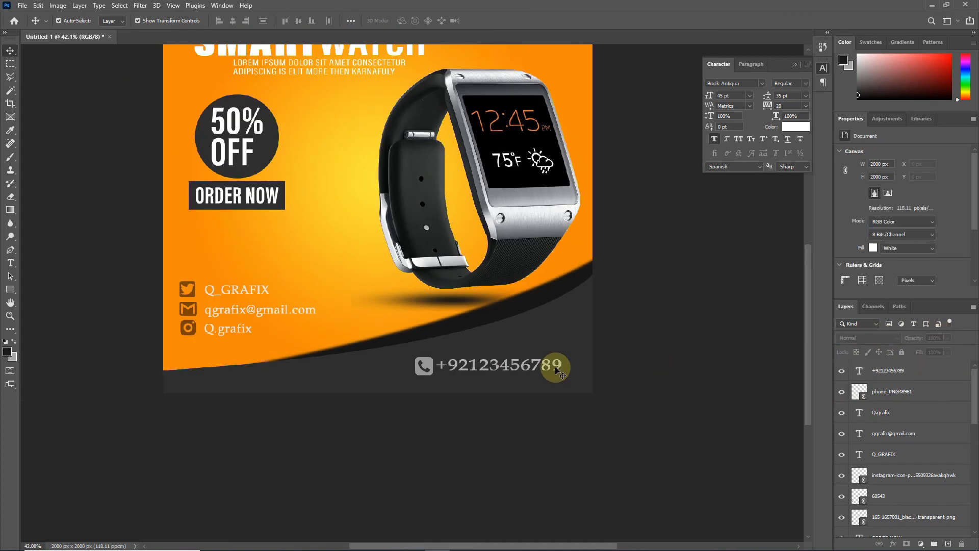
click(523, 370)
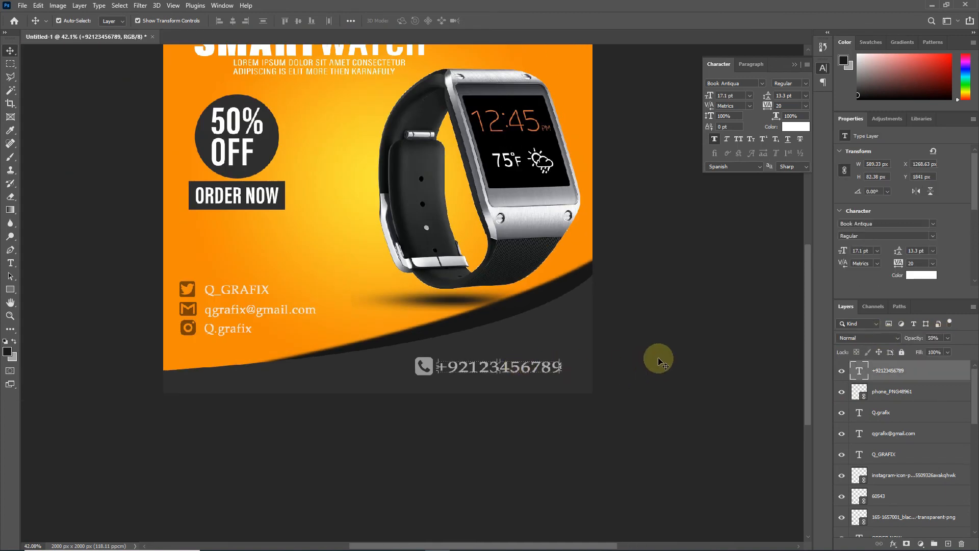
- Scale the phone number text down to about 14.28 pt, keeping it beside the phone icon
scroll(509, 345, up, 3)
key(ctrl+t)
drag(546, 375, 461, 380)
key(Return)
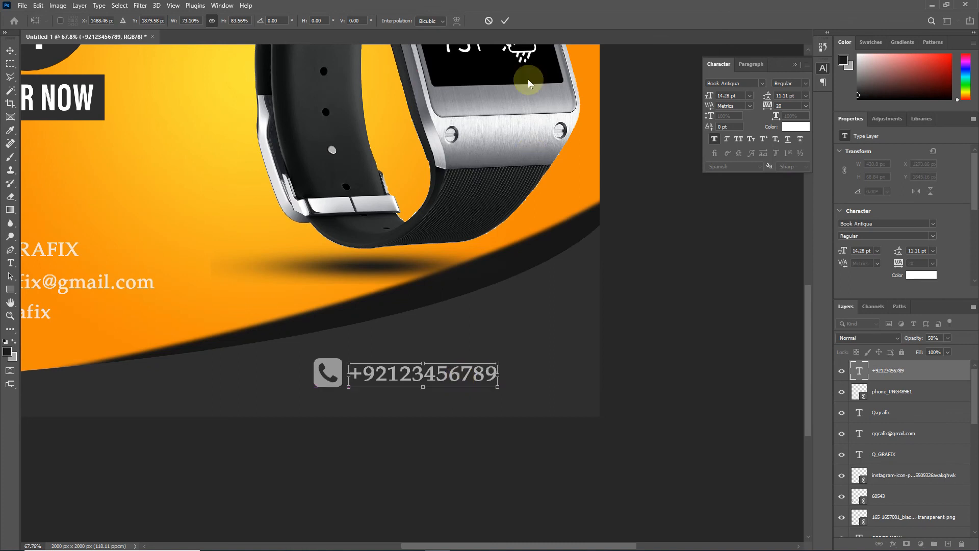
- Scale the phone icon to about 0.92% and align it vertically with the phone number text
scroll(327, 382, up, 3)
click(331, 395)
key(ctrl+t)
mouse_move(332, 396)
mouse_down()
mouse_move(337, 384)
mouse_move(330, 411)
mouse_up()
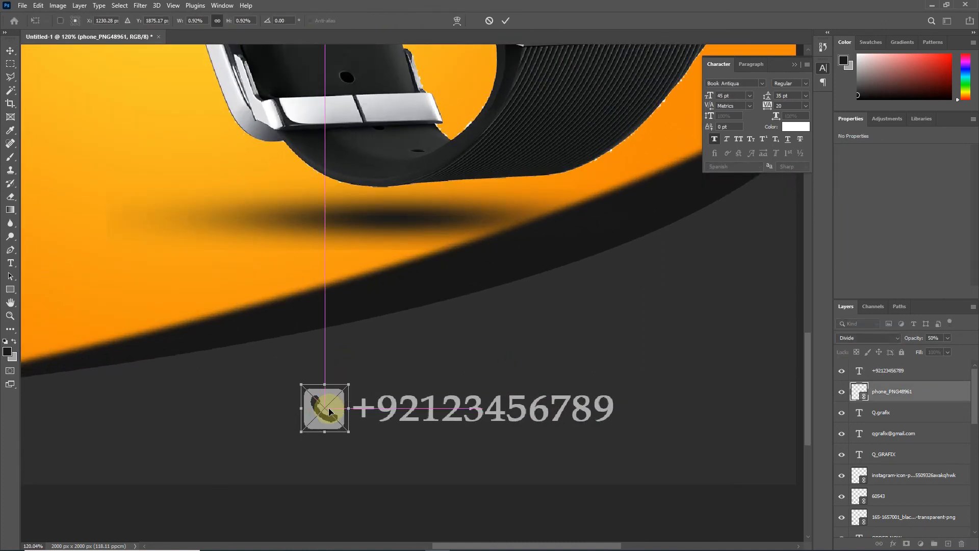
click(507, 23)
scroll(507, 148, down, 6)
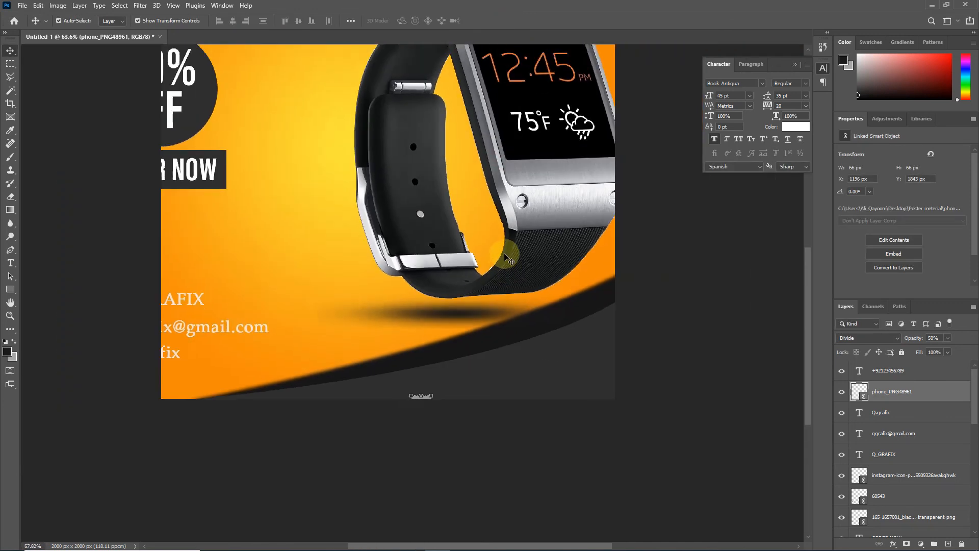
click(639, 289)
scroll(600, 309, up, 1)
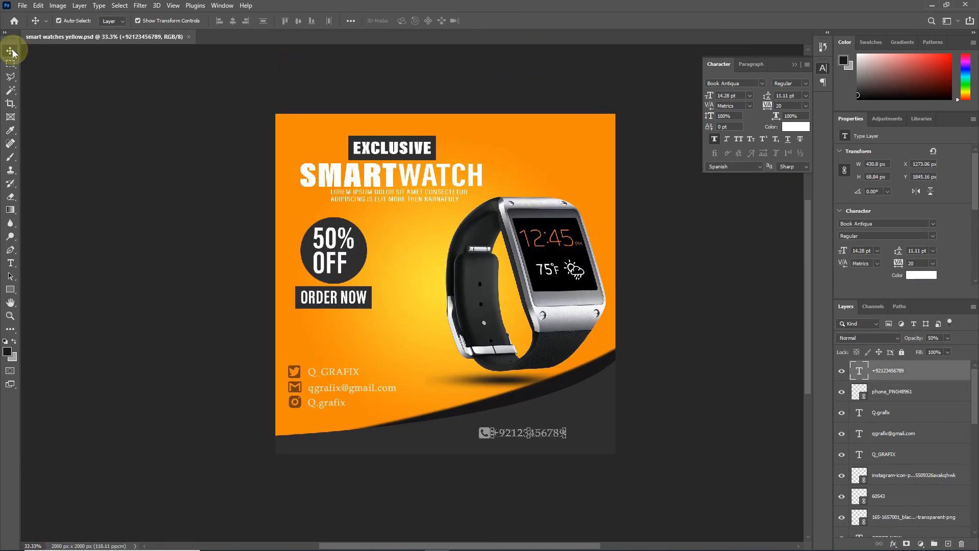
- Place the qlogo image as a linked object, scaled to about 127 × 107 px, in the post's empty upper-right area
click(22, 5)
click(67, 232)
double_click(668, 161)
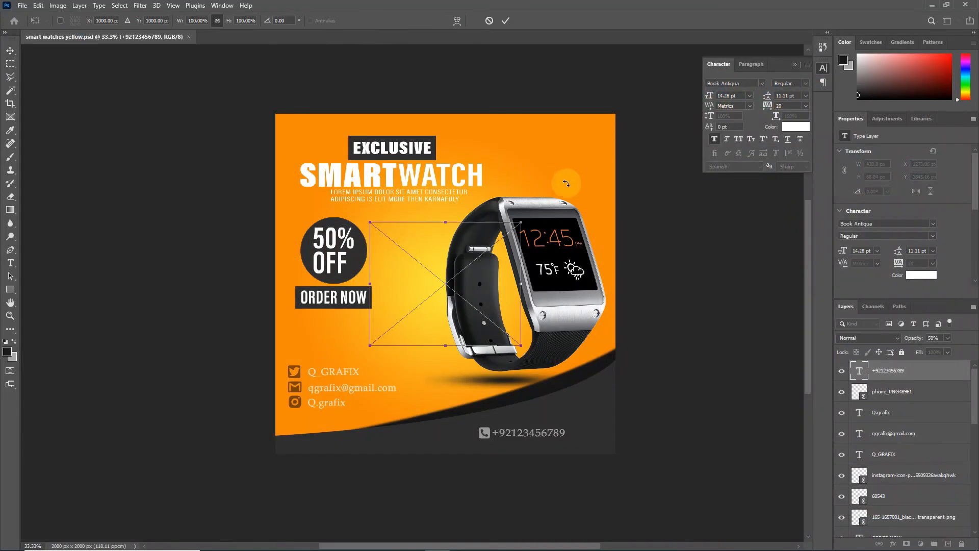
drag(525, 347, 500, 139)
click(506, 20)
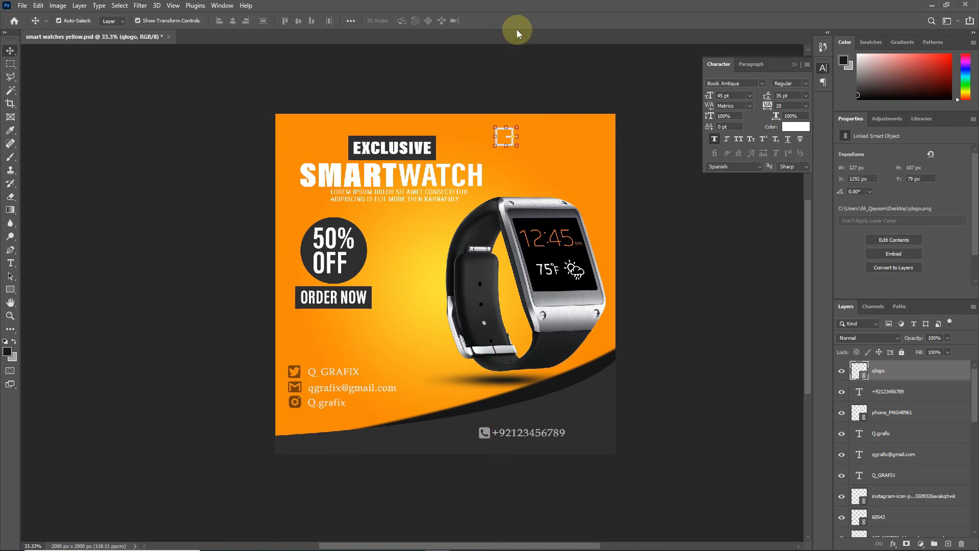
- Add the text Qgrafix, set its font size to 20 pt and position it beside the logo
click(10, 263)
scroll(575, 155, up, 1)
click(352, 247)
text(q)
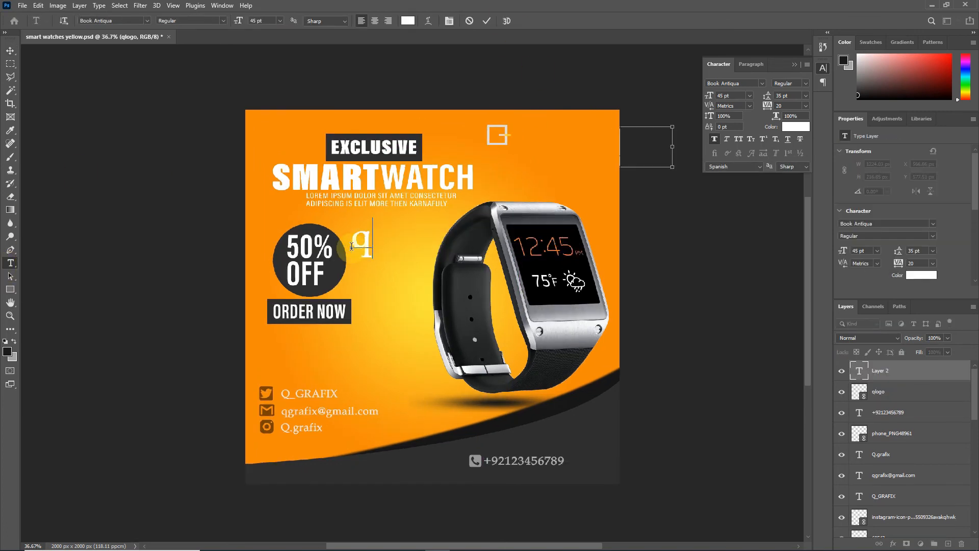
key(ctrl+Return)
drag(418, 244, 580, 146)
drag(731, 95, 681, 94)
text(20)
key(Return)
- Duplicate the Qgrafix text below itself, change its wording to Graphics Designer and set it to 10 pt
mouse_move(552, 146)
mouse_down()
mouse_move(559, 138)
mouse_move(549, 149)
mouse_up()
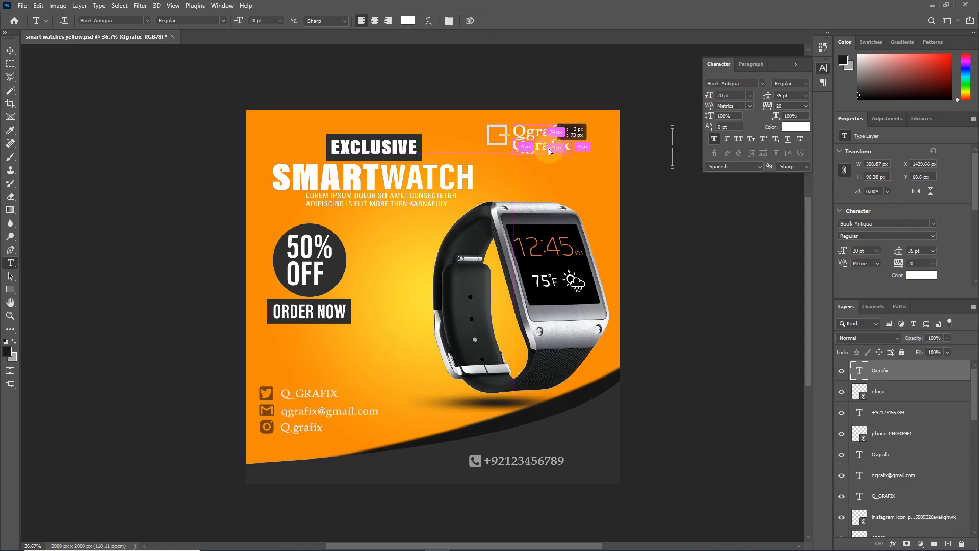
double_click(548, 148)
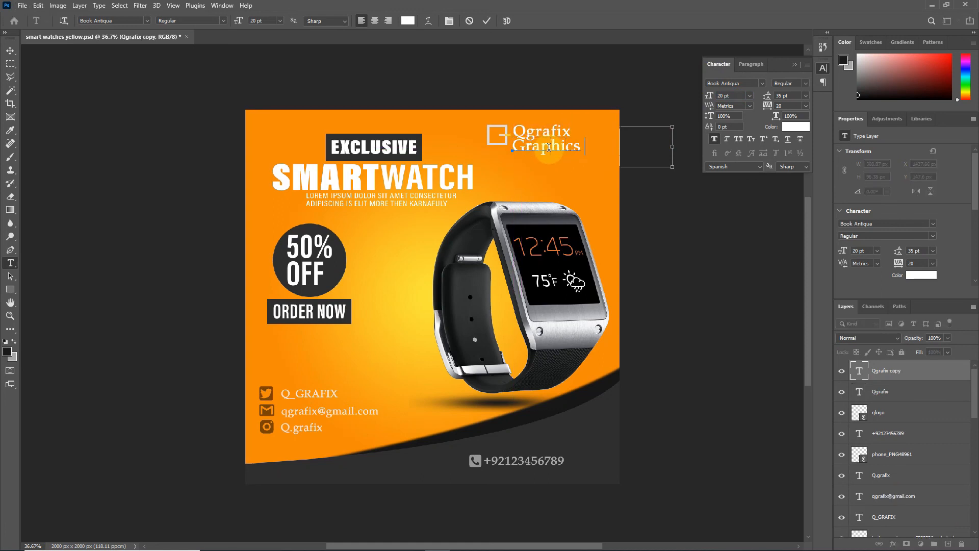
click(486, 21)
drag(734, 96, 678, 95)
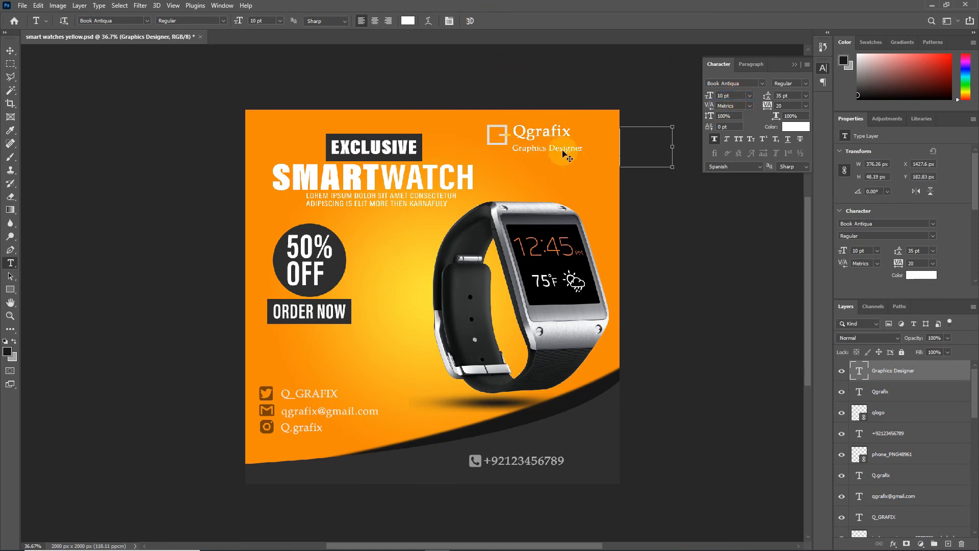
- Align the Graphics Designer tagline closely beneath the Qgrafix text and fine-tune both texts' positions beside the logo
click(10, 50)
scroll(556, 111, up, 5)
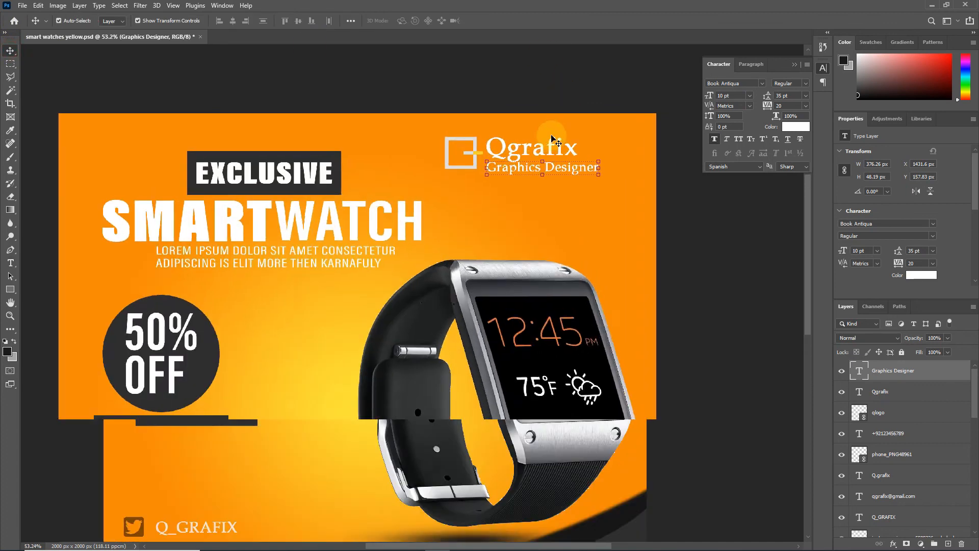
click(543, 150)
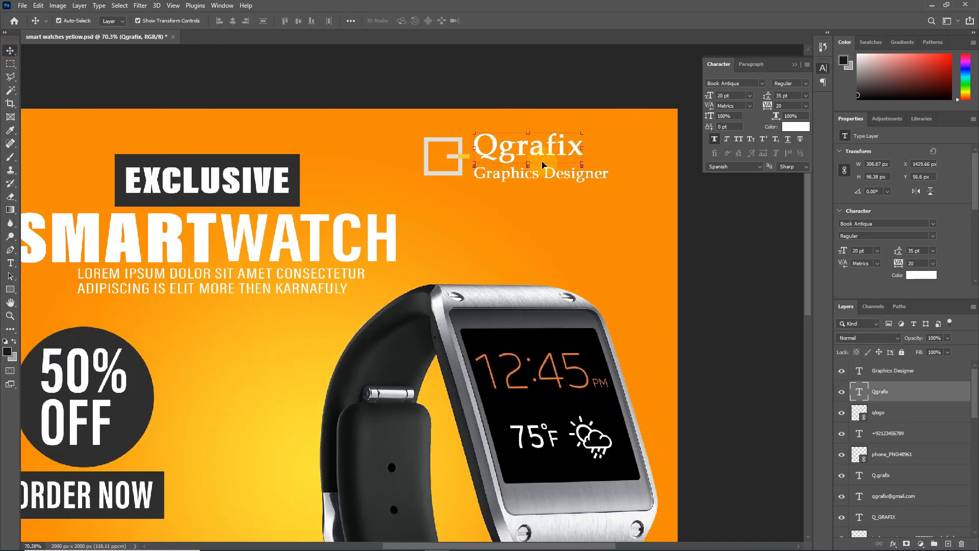
click(552, 182)
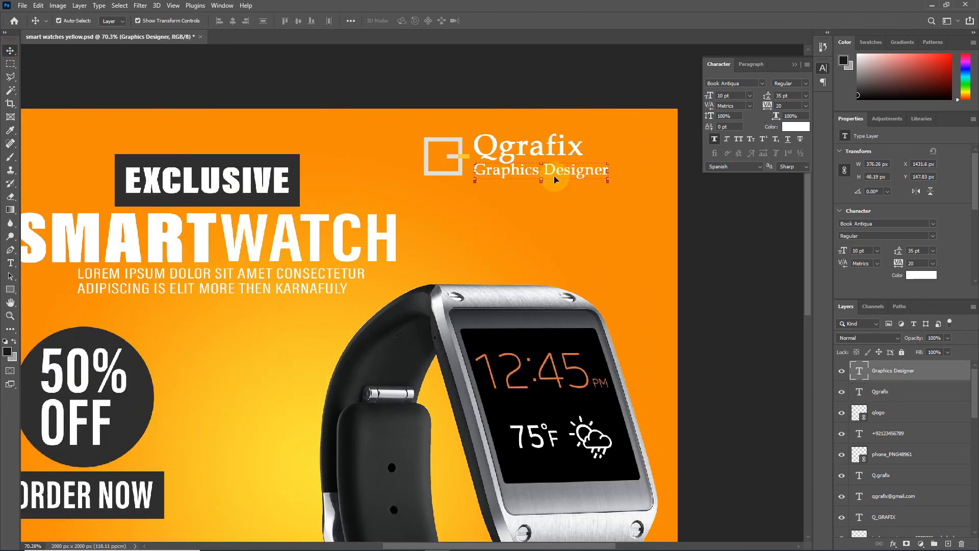
click(570, 222)
scroll(556, 209, down, 4)
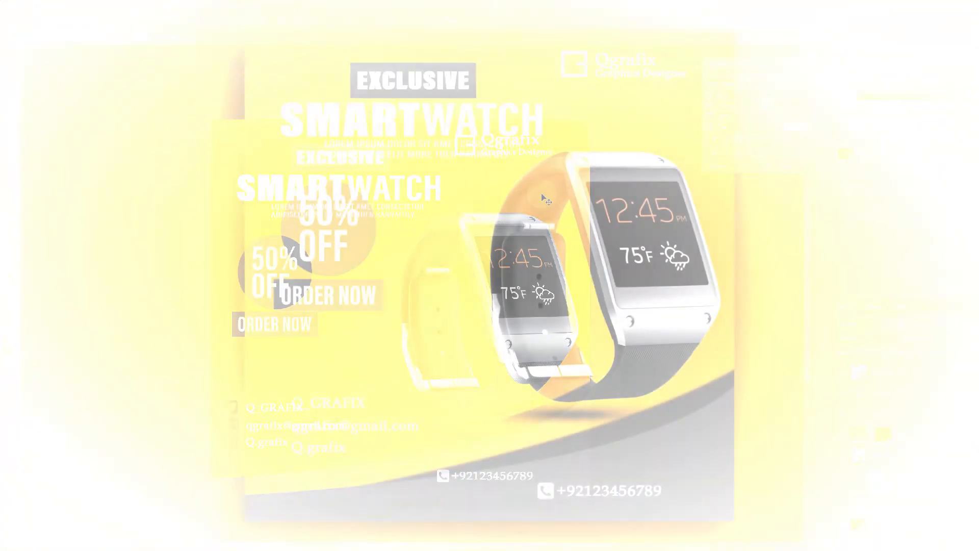